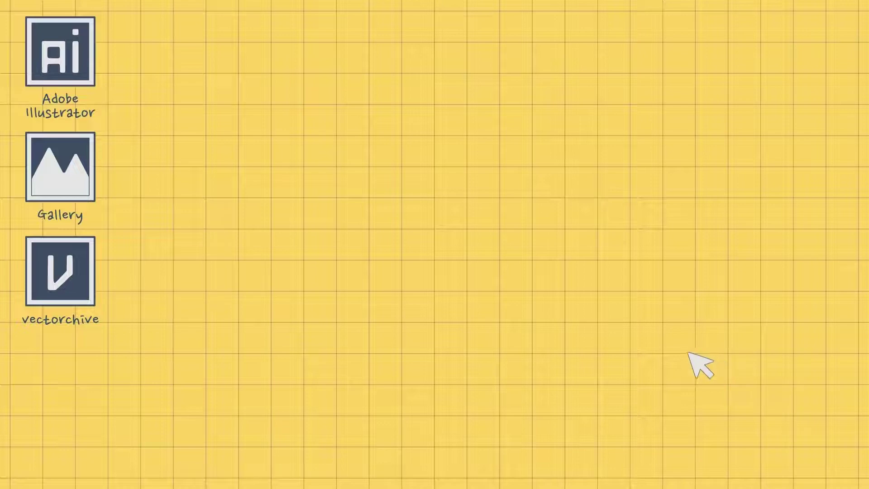
Open doughnut.ai from the vectorchive desktop icon, showing its swatch reference and empty 1000×1000 px artboard.
double_click(85, 280)
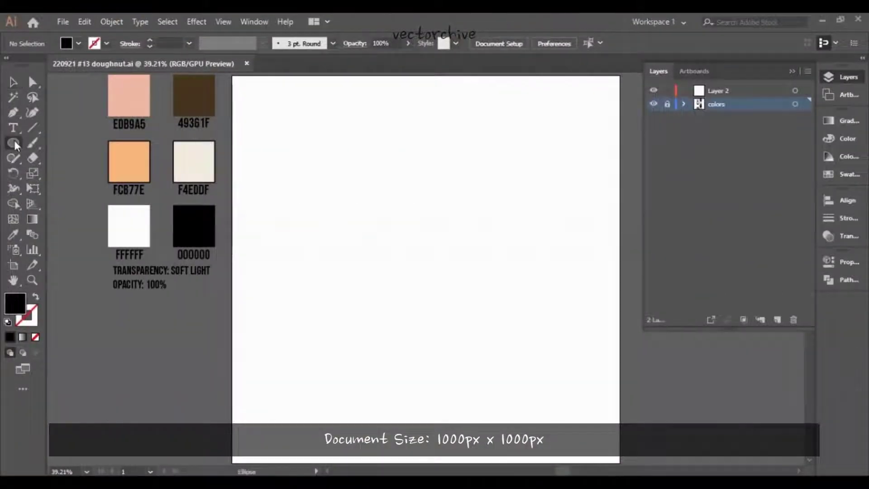
Create a 1000×1000 px square on Layer 2 with the Rectangle Tool.
left_click(14, 144)
left_click(68, 144)
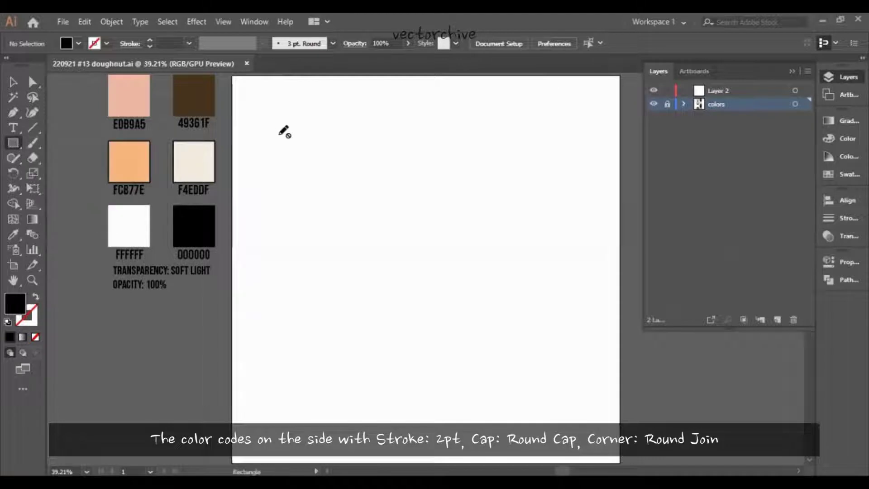
left_click(723, 93)
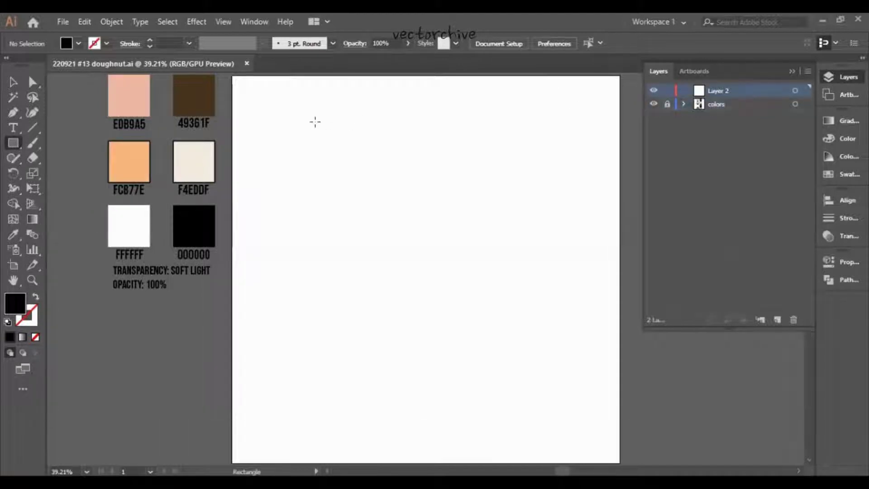
left_click(315, 121)
type("1000")
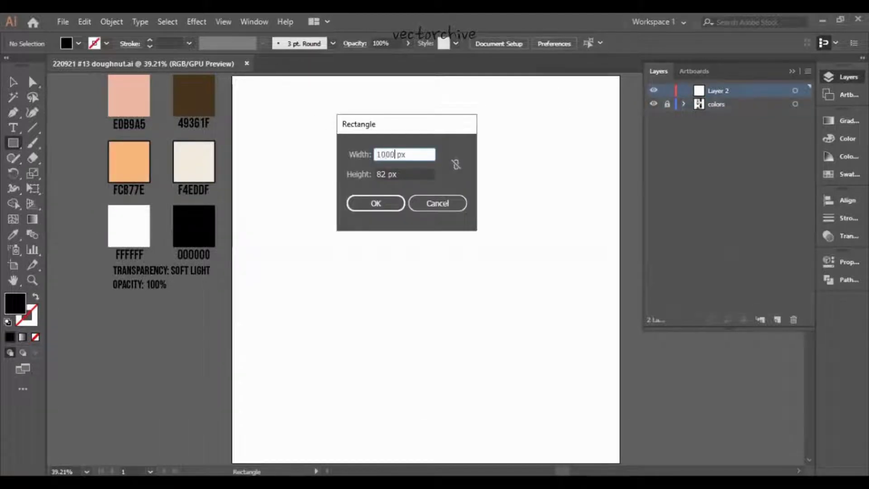
left_click(383, 174)
type("1000")
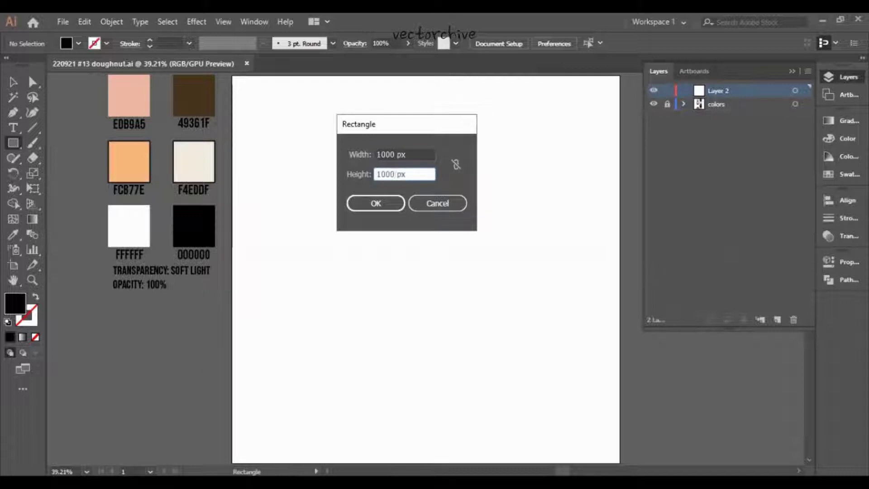
key("Return")
Fill the square pink EDB9A5, centre it on the artboard and lock it in Layers.
left_click(13, 234)
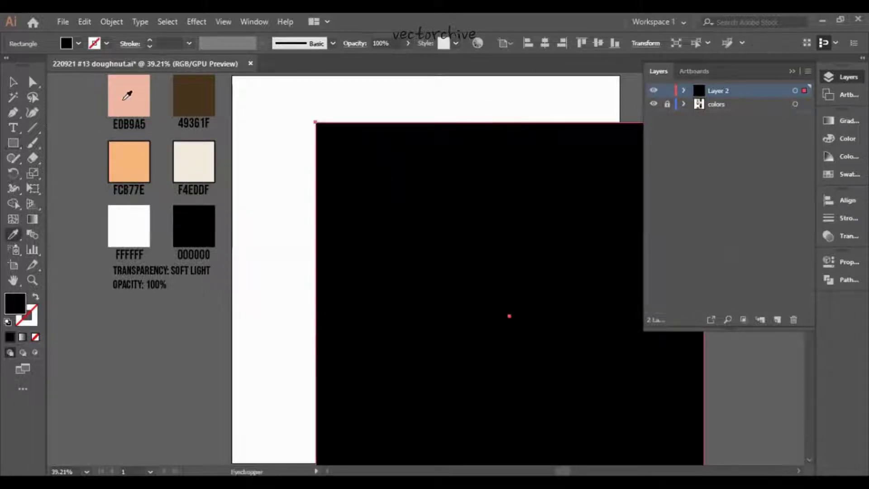
left_click(126, 95)
left_click(12, 83)
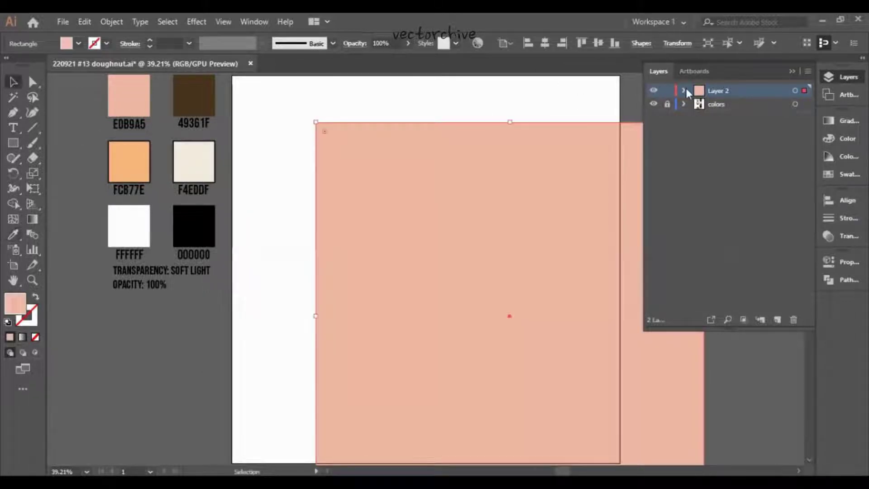
left_click(684, 90)
left_click(545, 43)
left_click(598, 43)
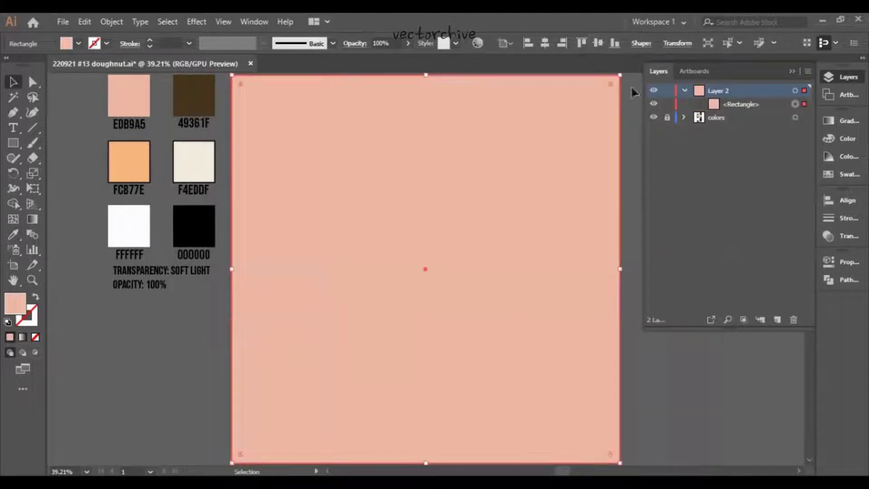
left_click(667, 104)
left_click(13, 143)
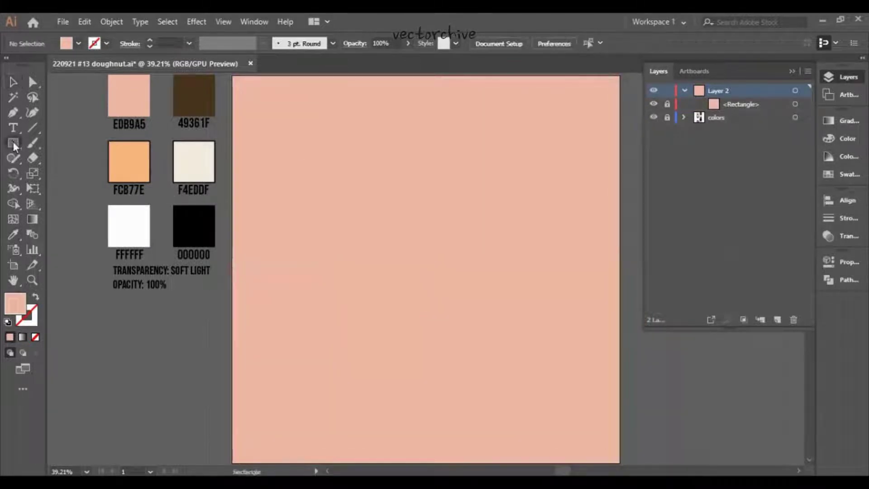
Draw a large circle, fill it orange FCB77E and centre it horizontally and vertically on the artboard.
left_click_drag(28, 146, 67, 172)
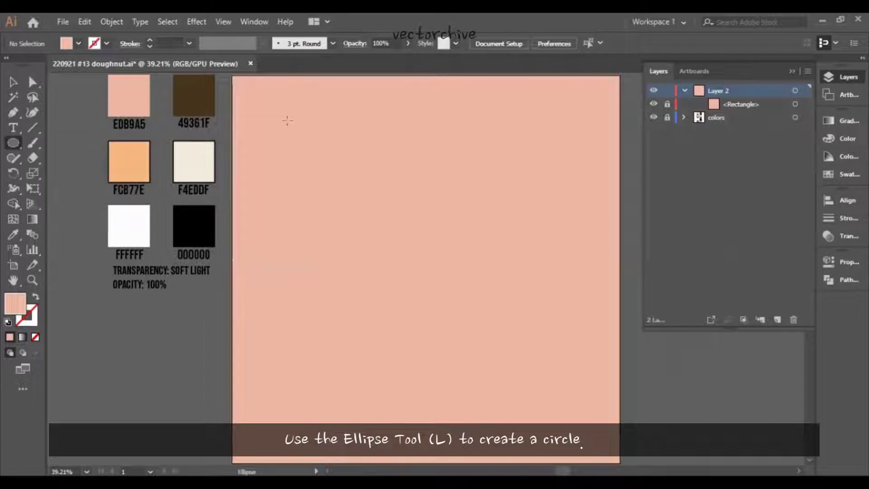
left_click_drag(293, 136, 582, 424)
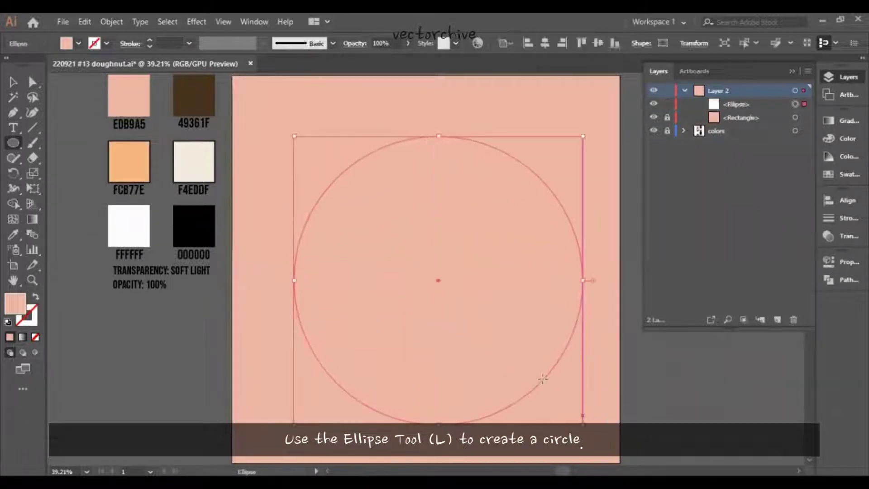
left_click(13, 234)
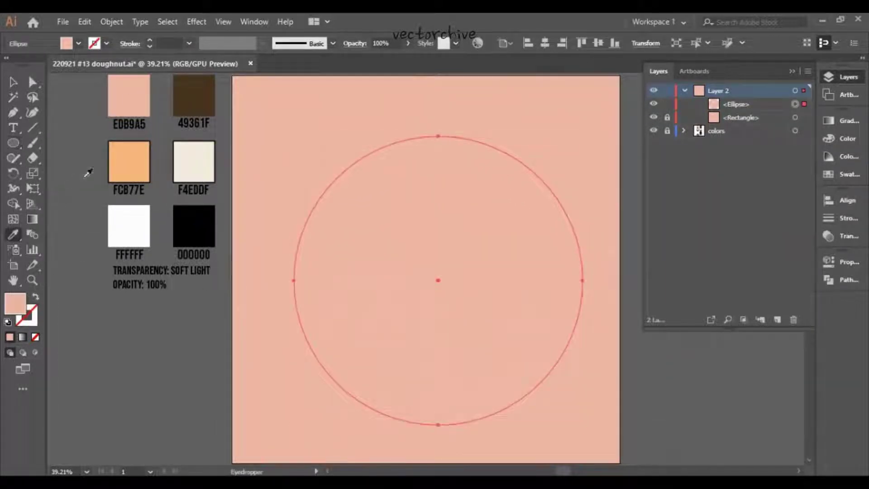
left_click(130, 162)
left_click(13, 82)
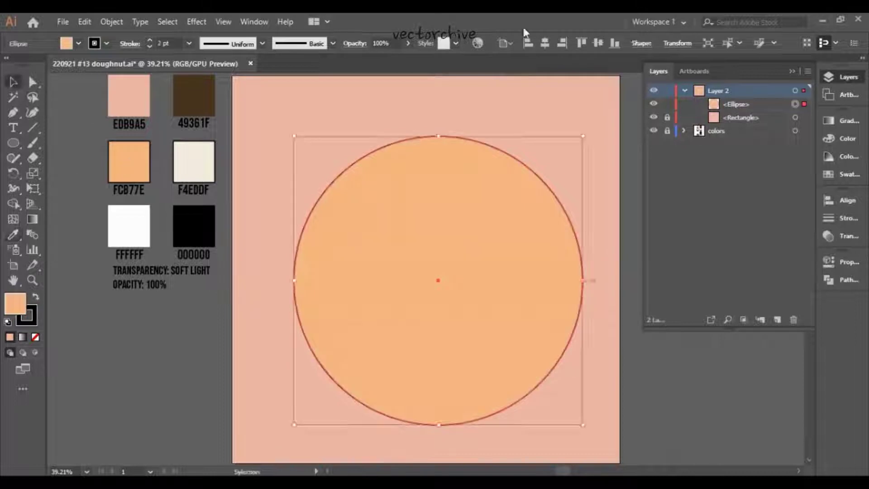
left_click(544, 42)
left_click(597, 43)
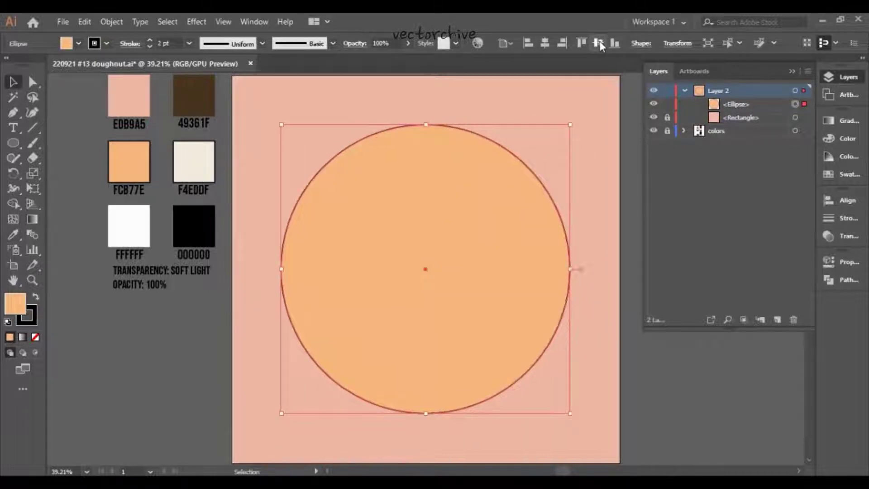
left_click(120, 19)
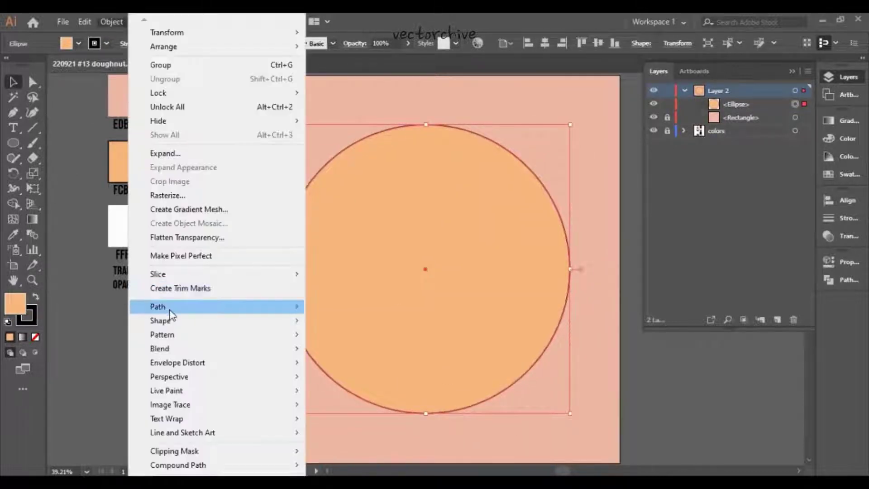
mouse_move(157, 306)
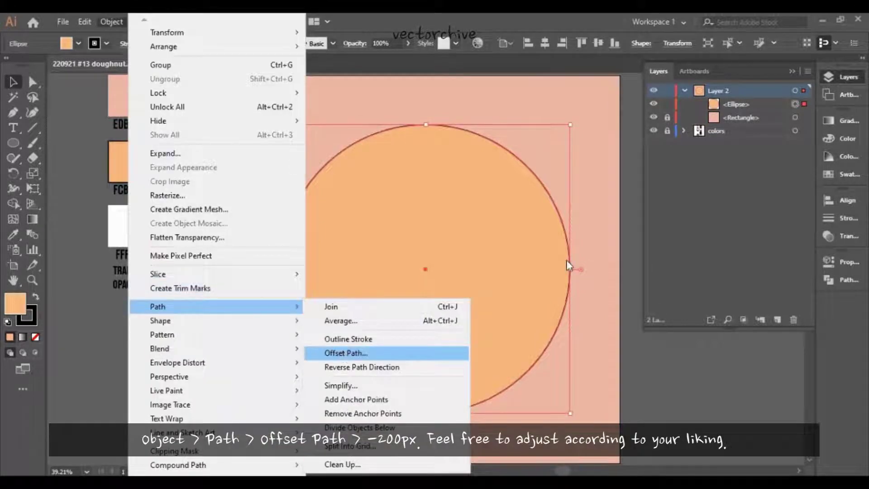
Create an inner circle with Offset Path set to -200 px.
key("Return")
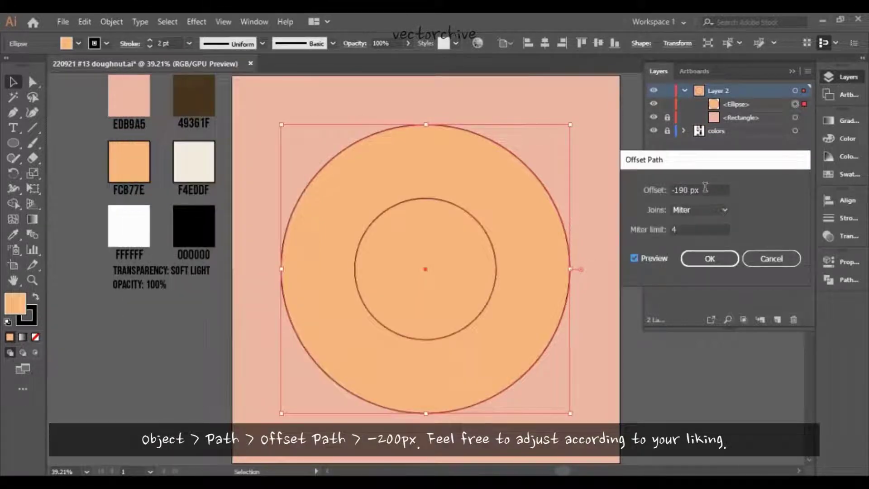
left_click(684, 190)
double_click(686, 191)
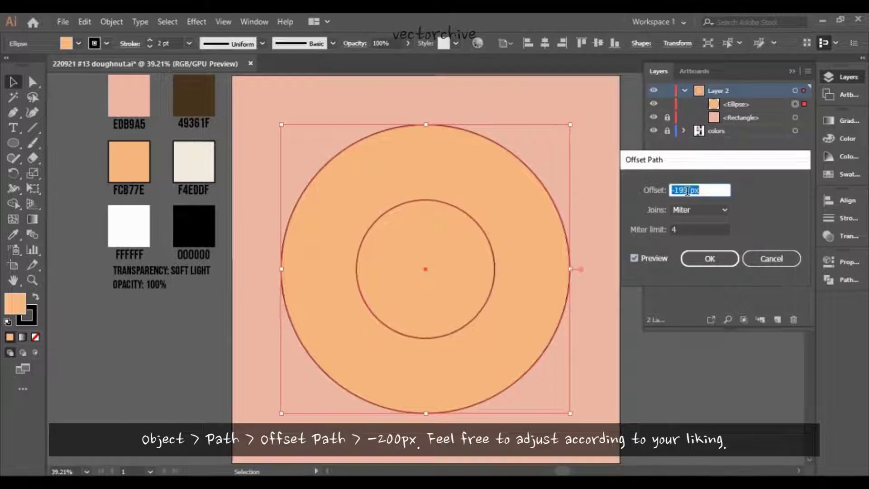
key("shift+Down")
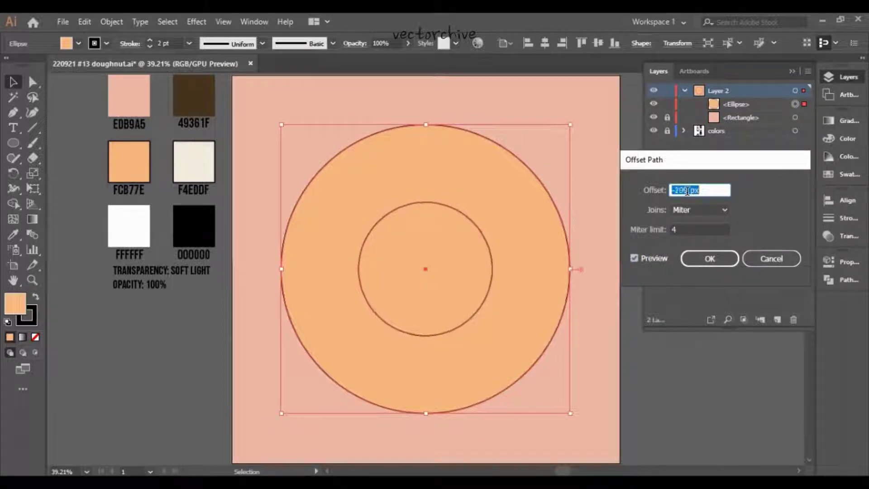
left_click(710, 258)
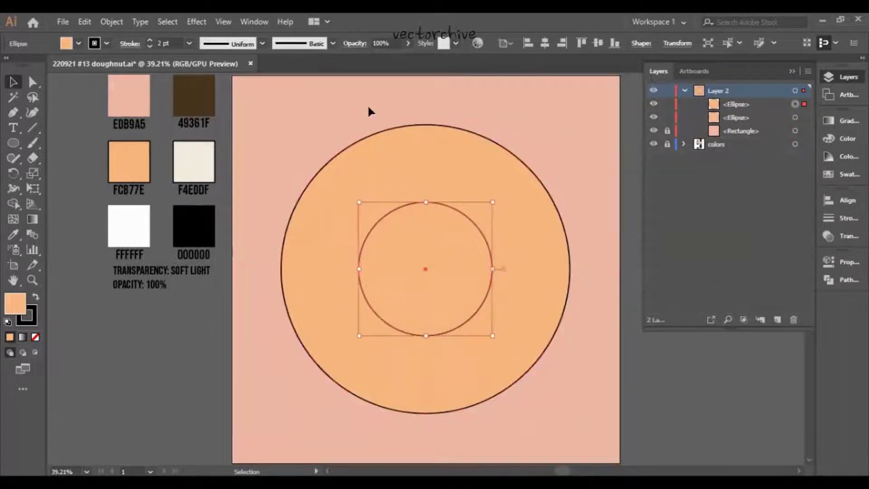
Delete the inner circle with Shape Builder, leaving an orange ring.
left_click_drag(369, 111, 458, 284)
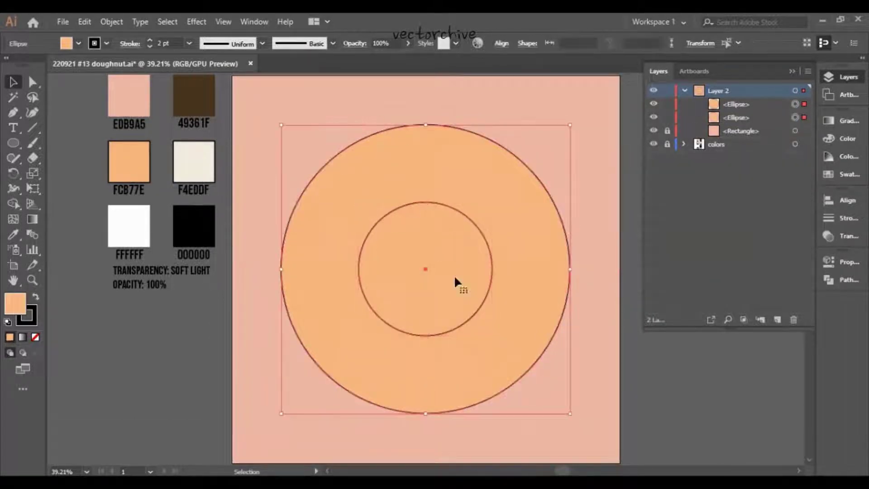
left_click(14, 203)
left_click(418, 248, "alt")
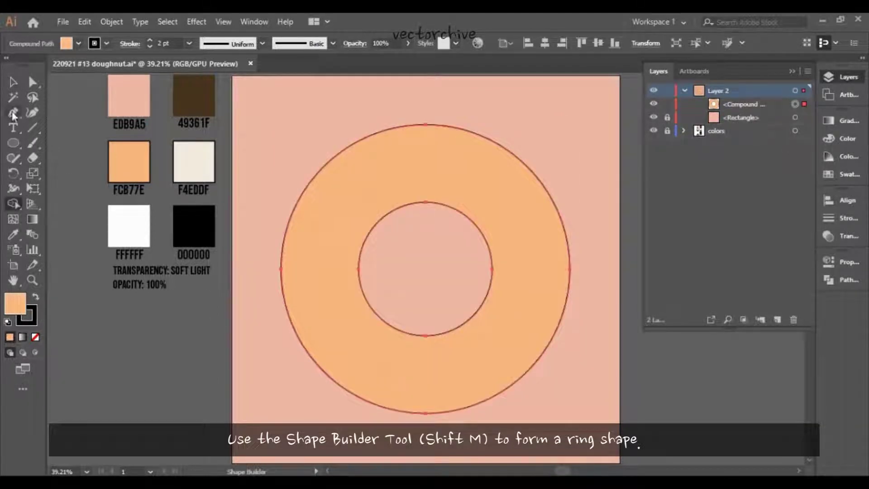
left_click(14, 84)
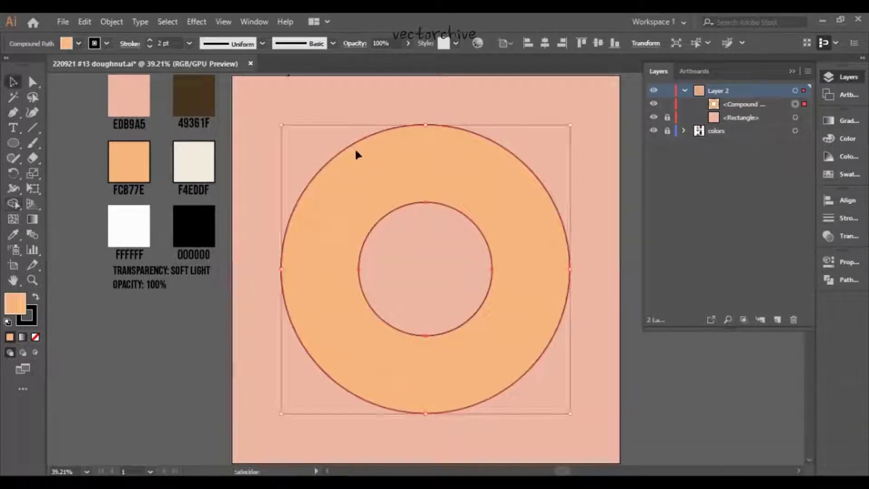
Duplicate the ring twice in front, enlarge one copy, and trim it to a thin inner rim.
key("a")
key("ctrl+c")
key("ctrl+f")
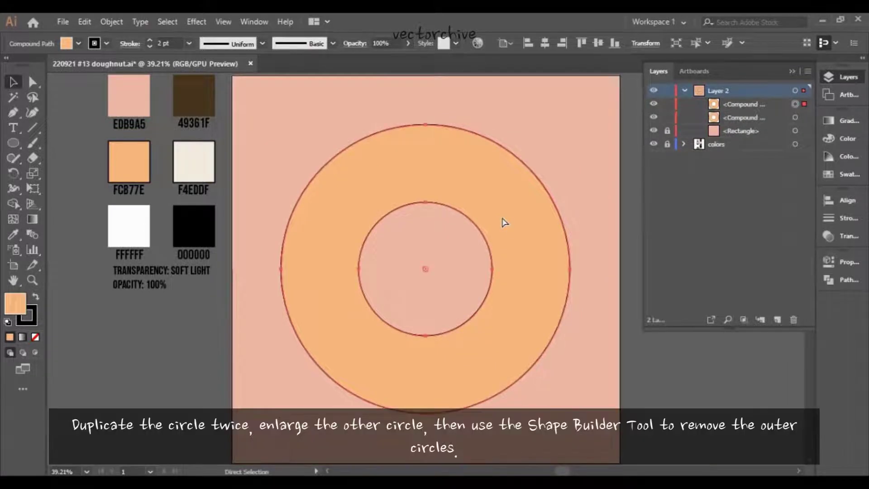
key("ctrl+f")
key("v")
left_click_drag(572, 125, 607, 107)
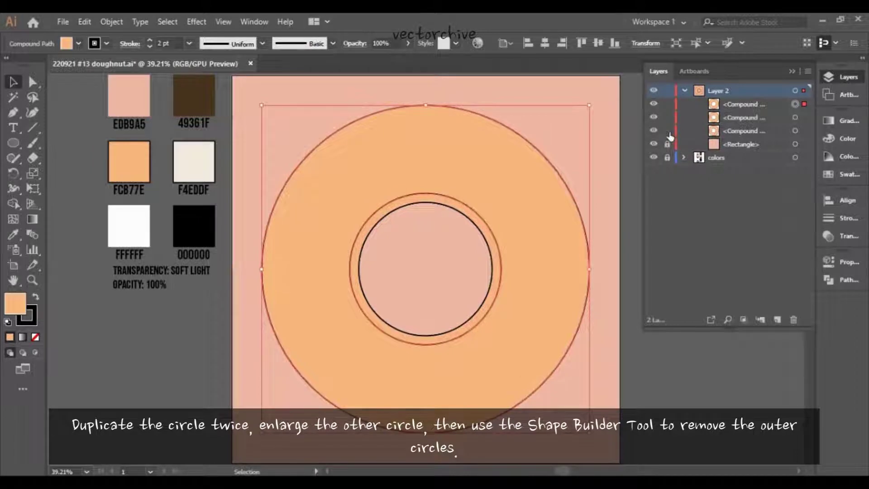
left_click(795, 118, "shift")
key("shift+m")
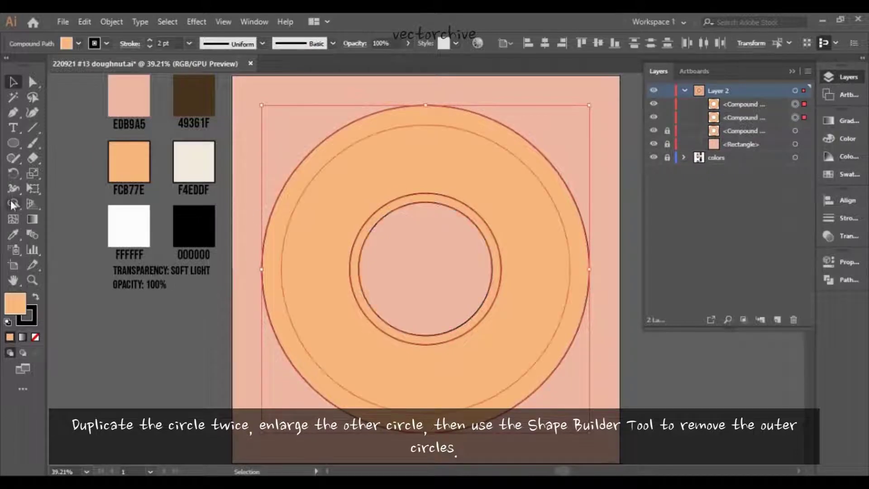
left_click(307, 155, "alt")
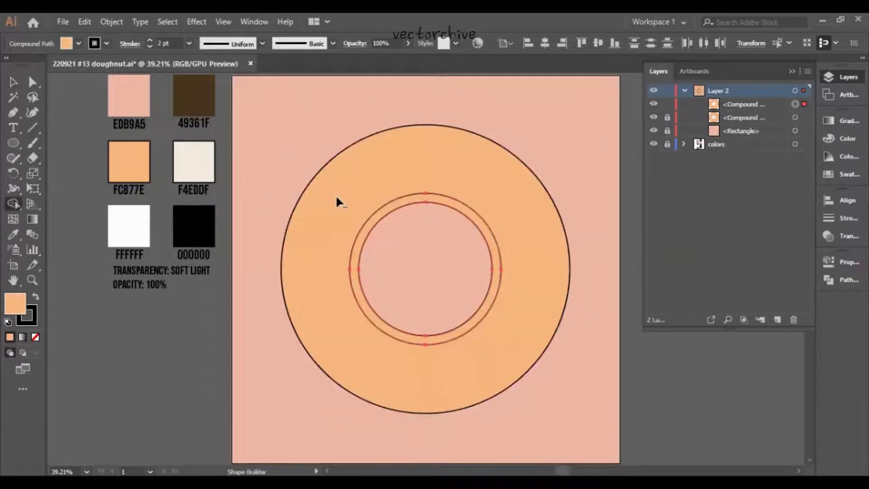
key("v")
Give the thin rim black soft-light shading, then unlock and reselect the main ring.
left_click(13, 234)
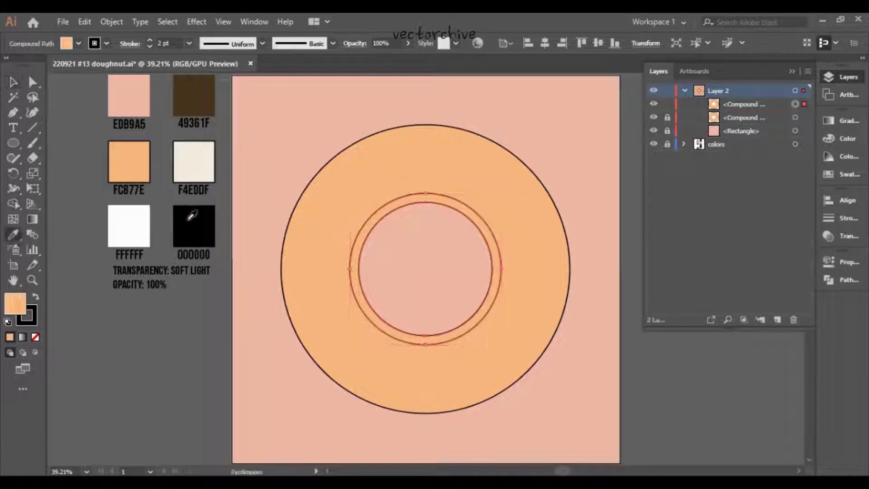
left_click(190, 213)
left_click(11, 83)
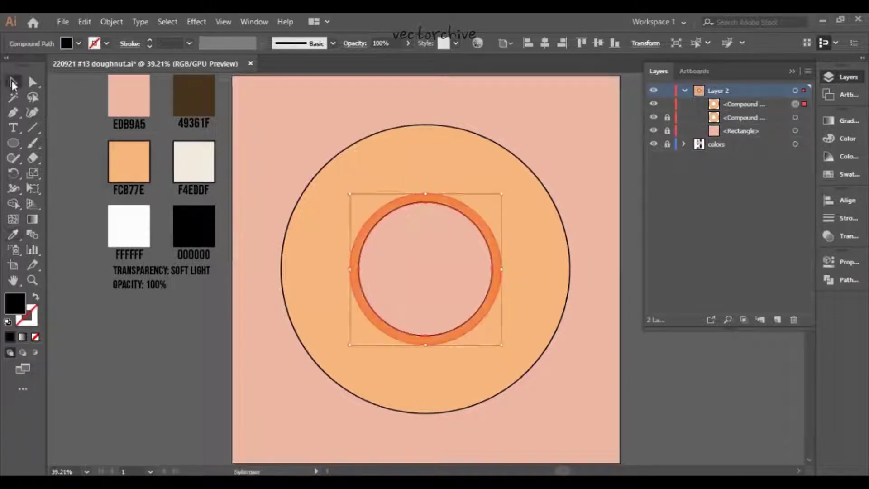
left_click(337, 95)
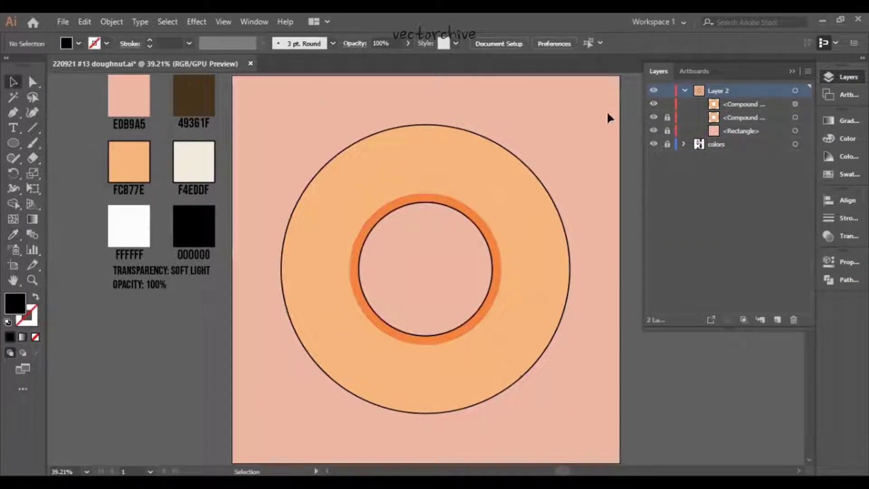
left_click(668, 119)
left_click(509, 164)
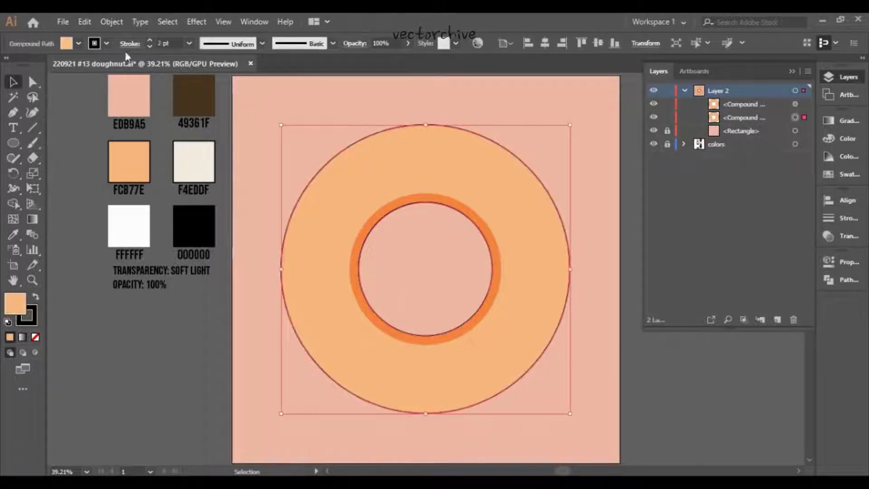
left_click(103, 23)
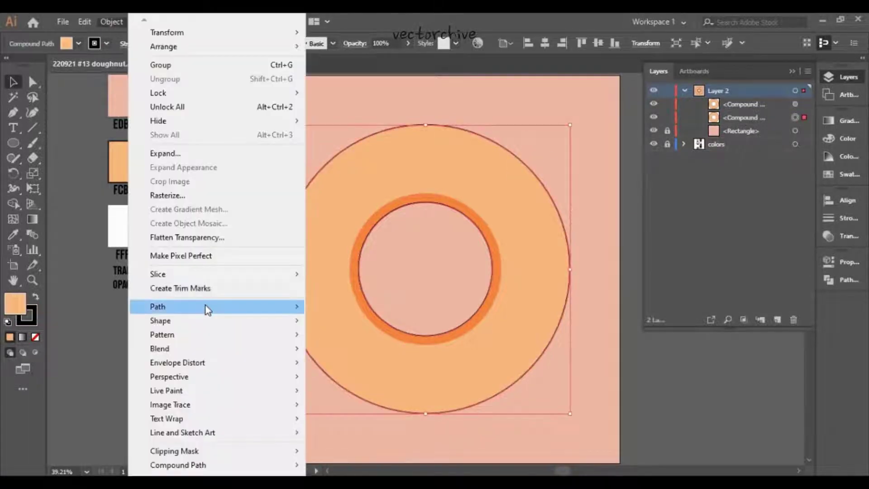
mouse_move(217, 306)
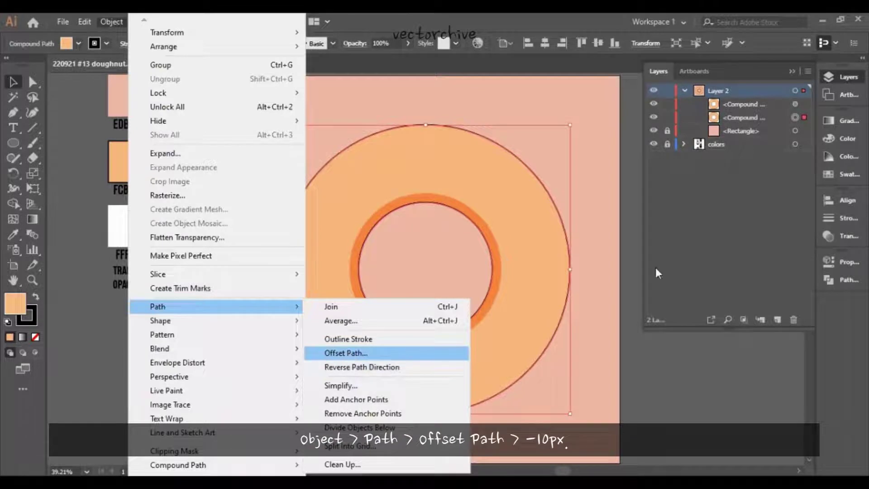
Make an Offset Path copy of the ring inset by about -10 to -13 px.
key("Return")
left_click(635, 258)
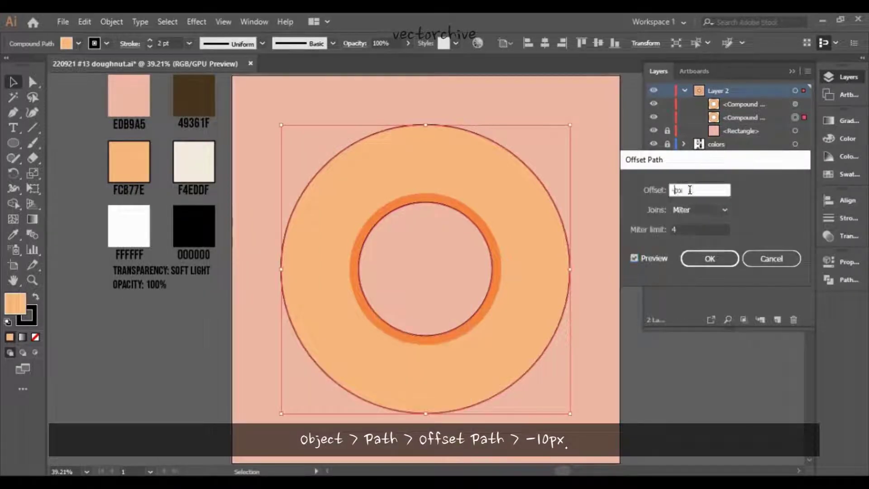
type("-8")
left_click(690, 227)
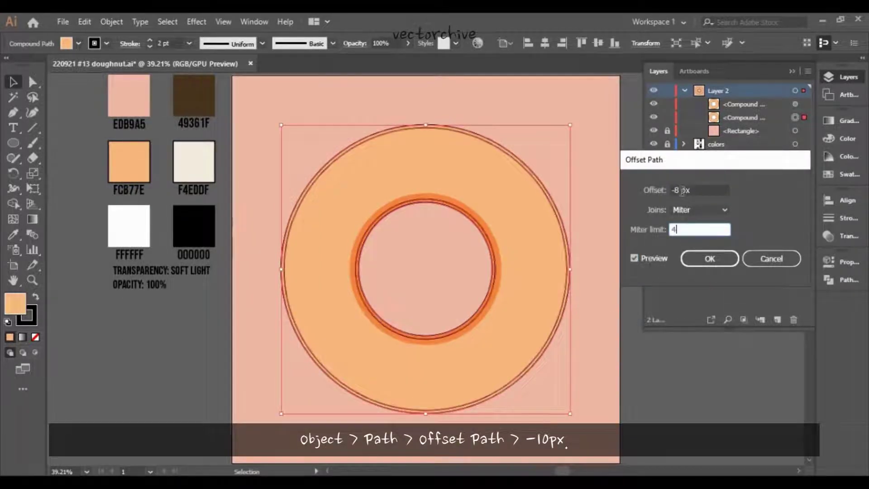
left_click(683, 190)
key("Down")
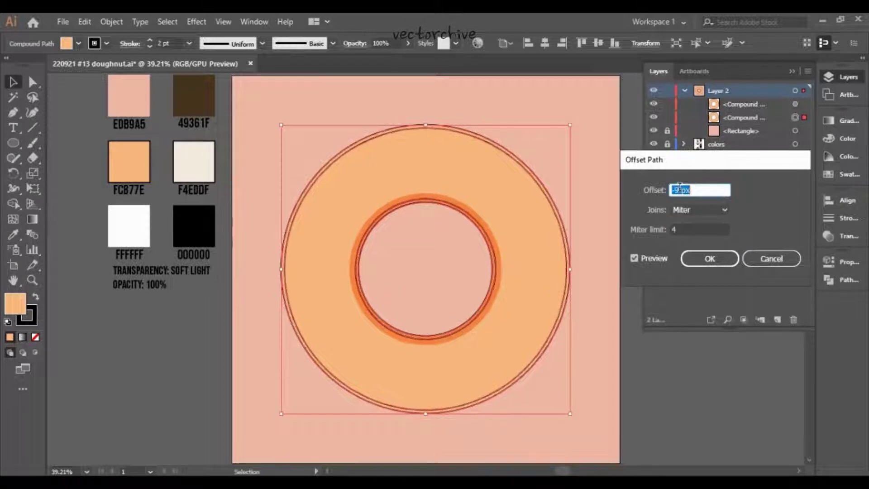
key("Down")
key("Down")
key("Down")
key("Return")
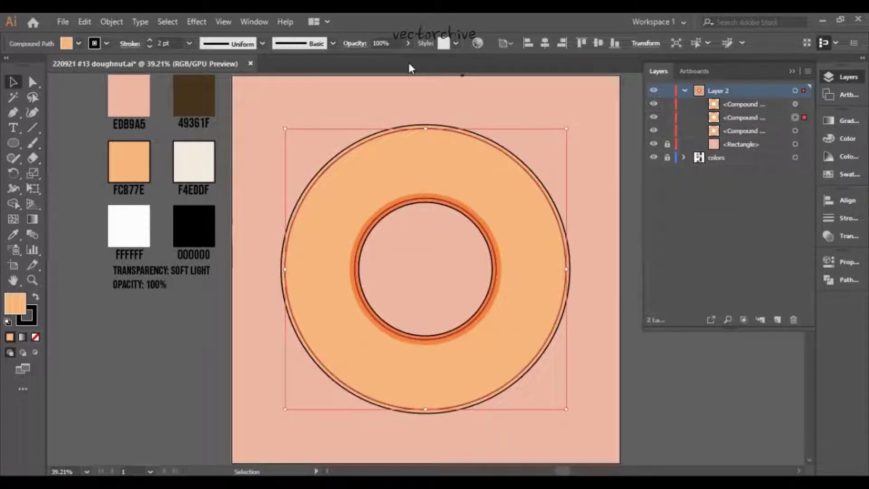
Apply Roughen to the inset ring with Size 2%, Detail 1 and Smooth points.
left_click(197, 22)
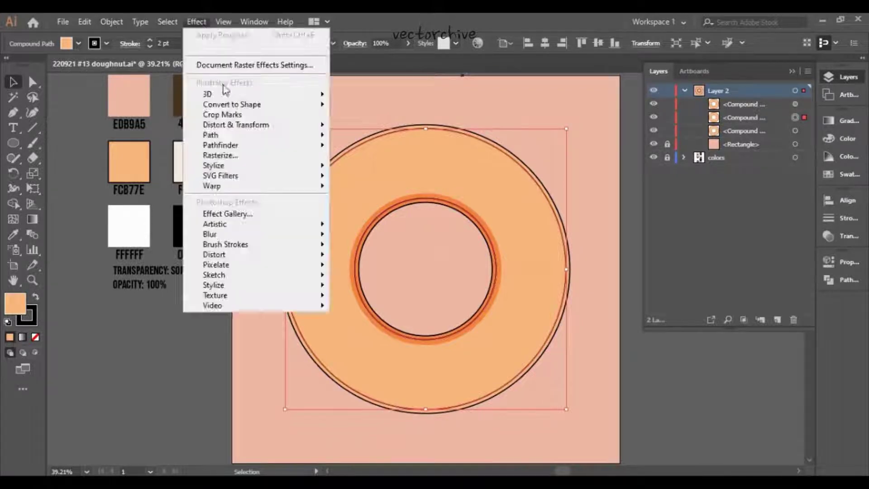
mouse_move(236, 124)
left_click(361, 157)
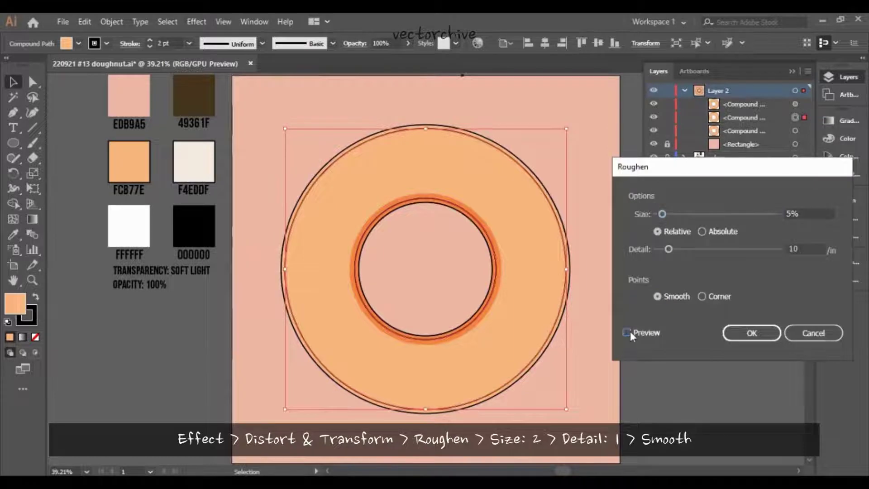
left_click(627, 333)
double_click(813, 248)
type("11")
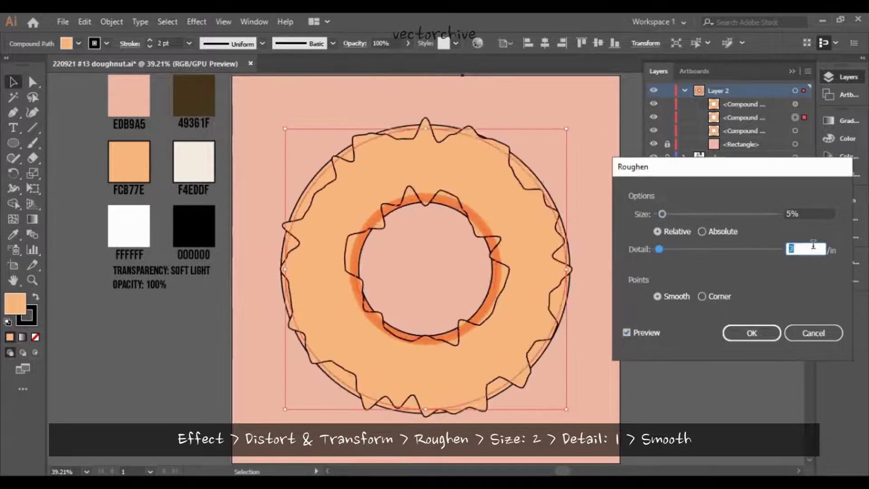
double_click(805, 213)
type("1")
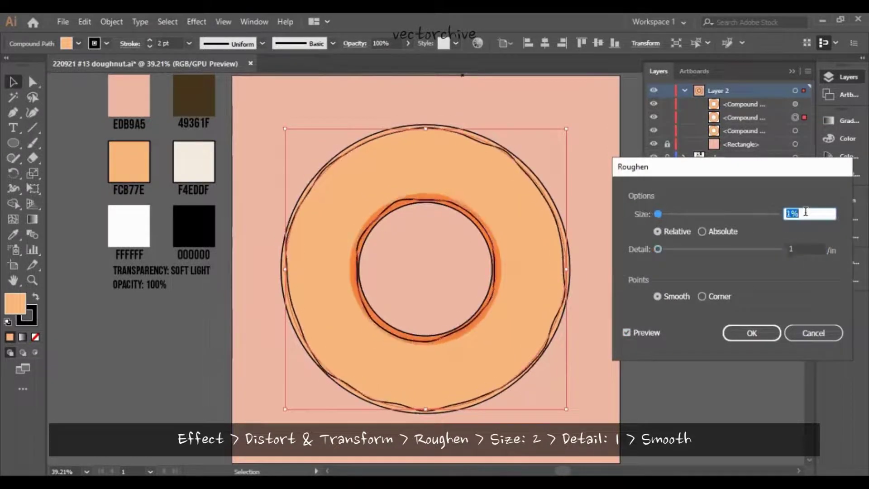
type("2")
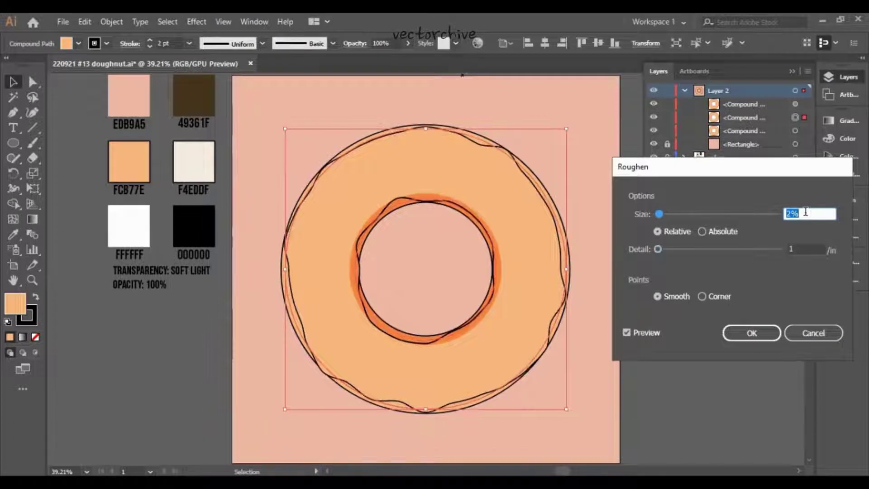
key("Return")
Fill the wavy inset ring cream F4EDDF and reselect the frosting shape in Layers.
left_click(13, 234)
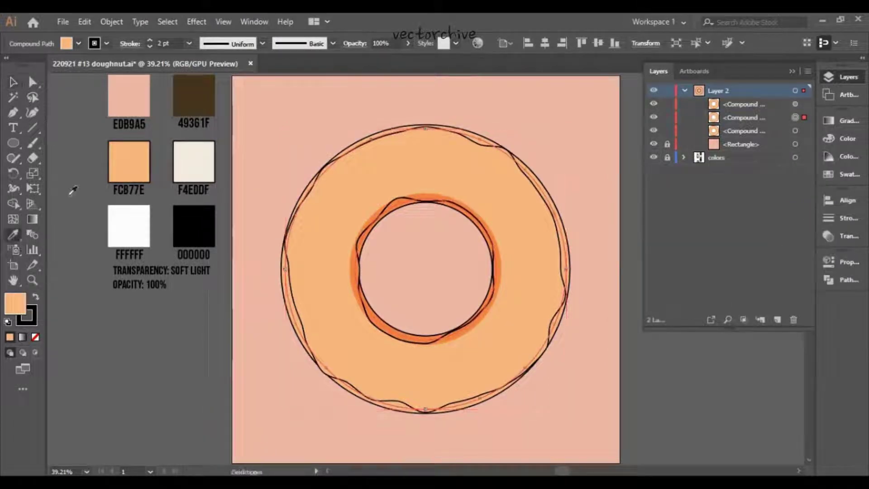
left_click(193, 150)
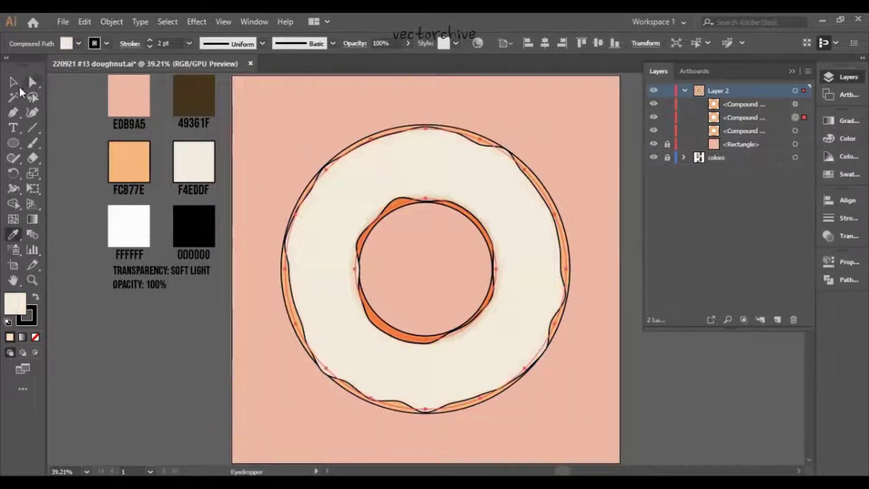
left_click(14, 82)
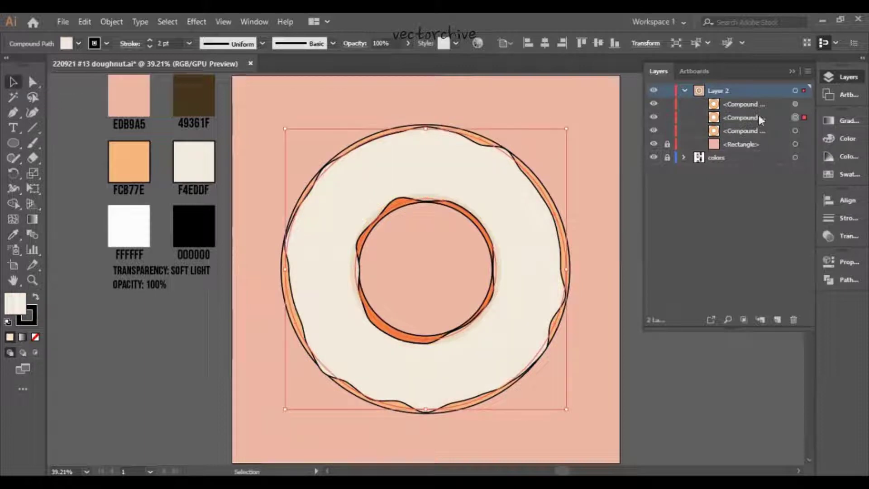
left_click(545, 111)
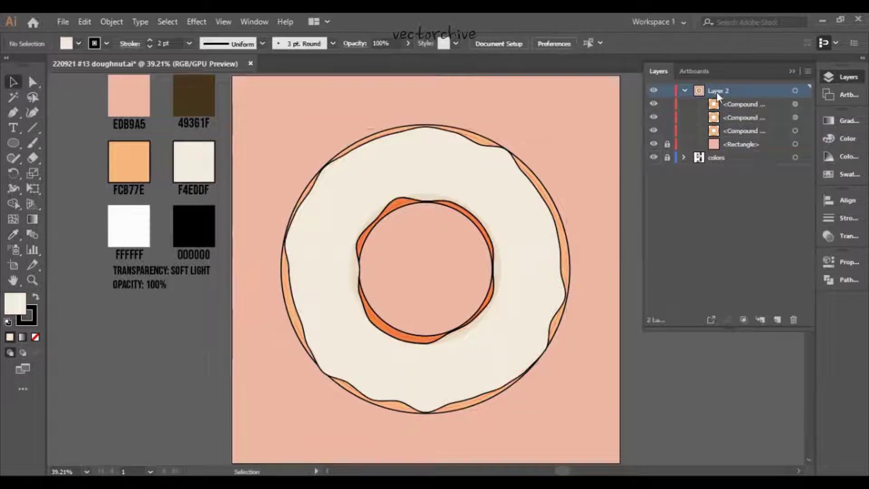
left_click(521, 213)
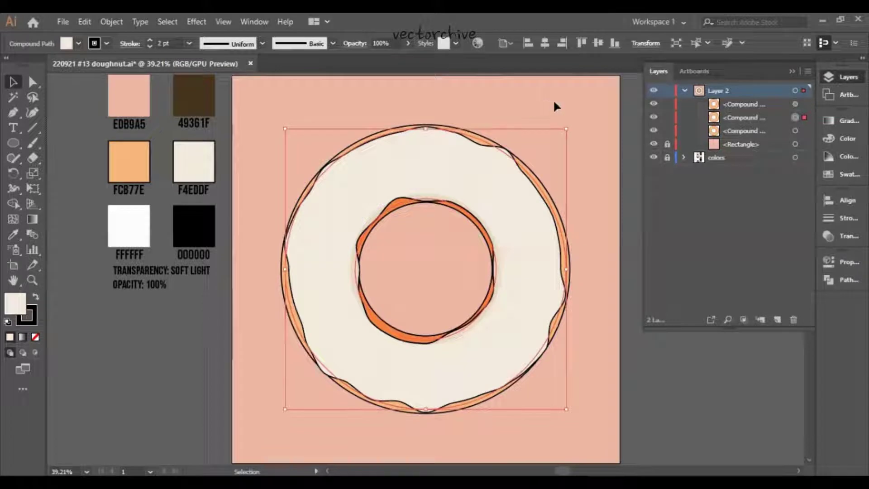
left_click(576, 107)
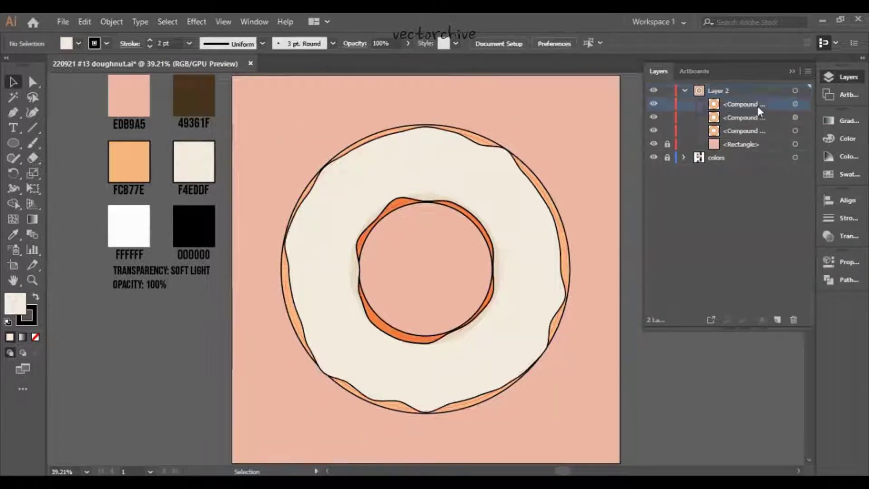
left_click(794, 104)
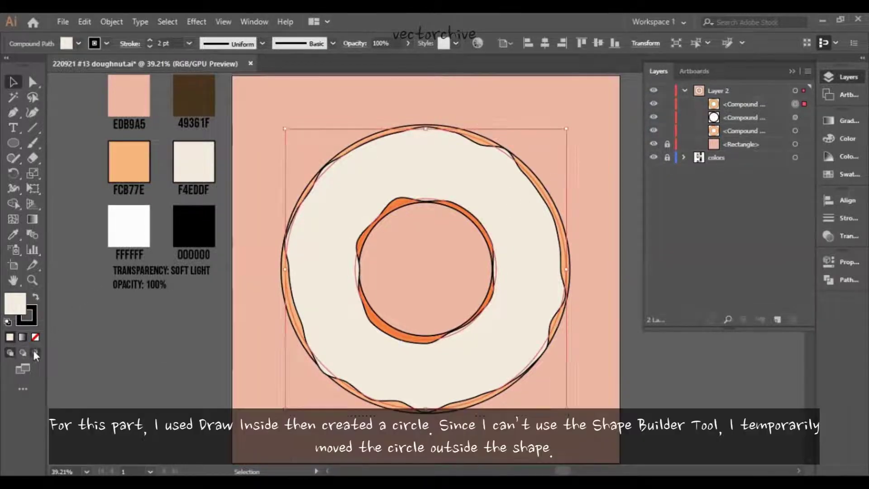
Draw a black circle covering the donut in Draw Inside mode within the frosting.
left_click(36, 352)
key("l")
key("ctrl+minus")
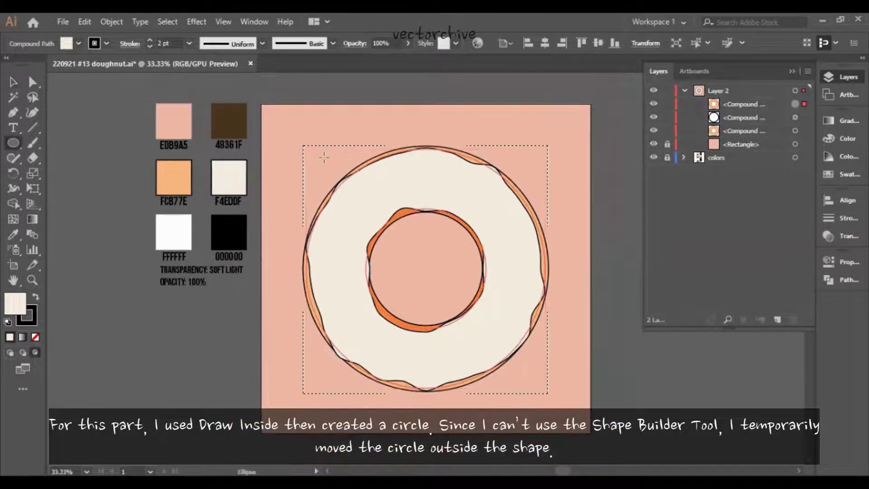
left_click_drag(304, 140, 556, 391)
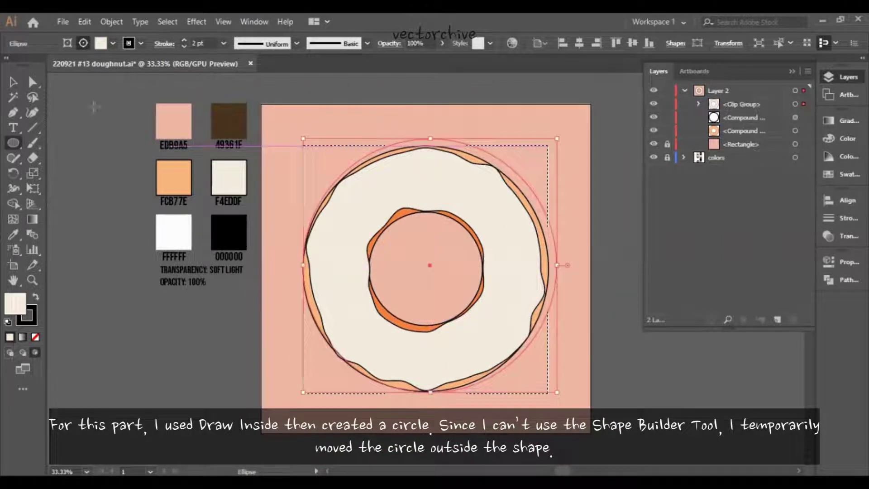
left_click(14, 234)
left_click(235, 218)
key("v")
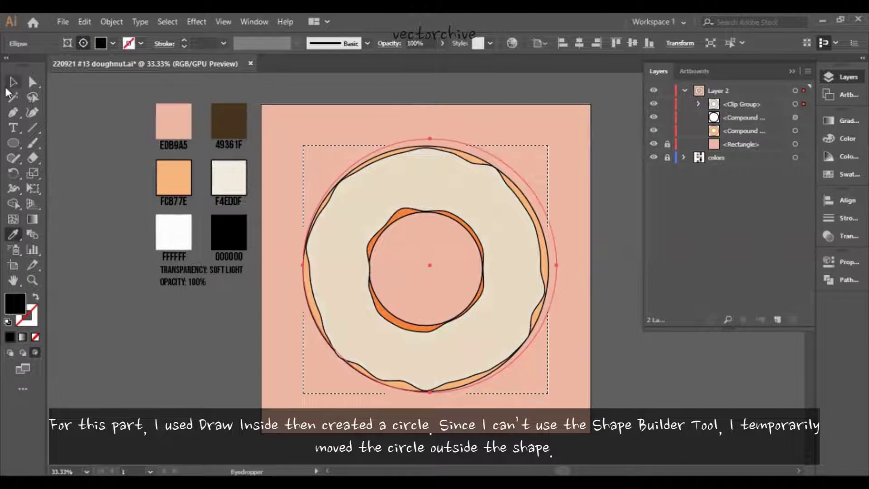
Move the circle out of the frosting clip group and offset a duplicate up-left.
left_click(698, 104)
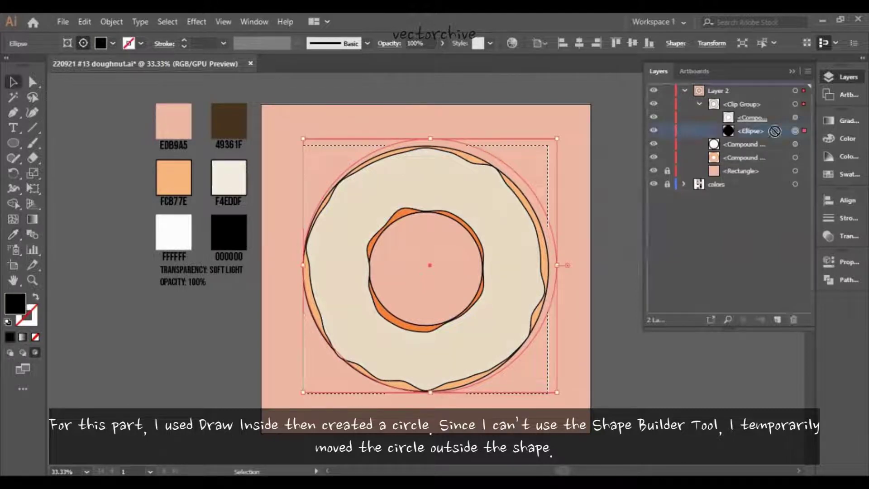
mouse_move(775, 132)
left_mouse_down()
mouse_move(768, 98)
mouse_move(757, 104)
left_mouse_up()
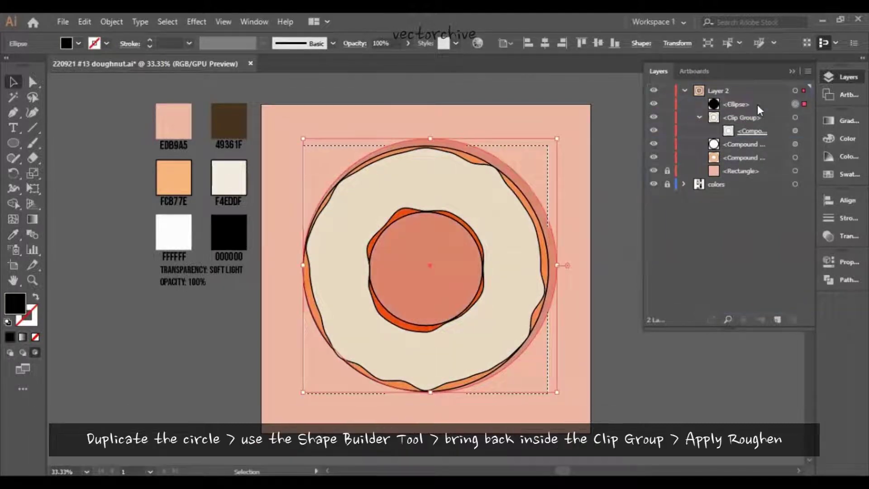
key("ctrl+c")
key("ctrl+b")
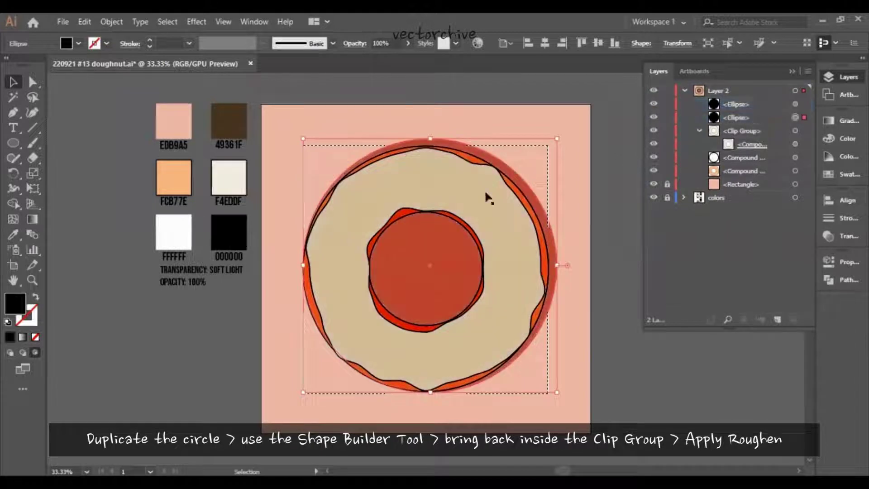
left_click_drag(426, 259, 403, 237)
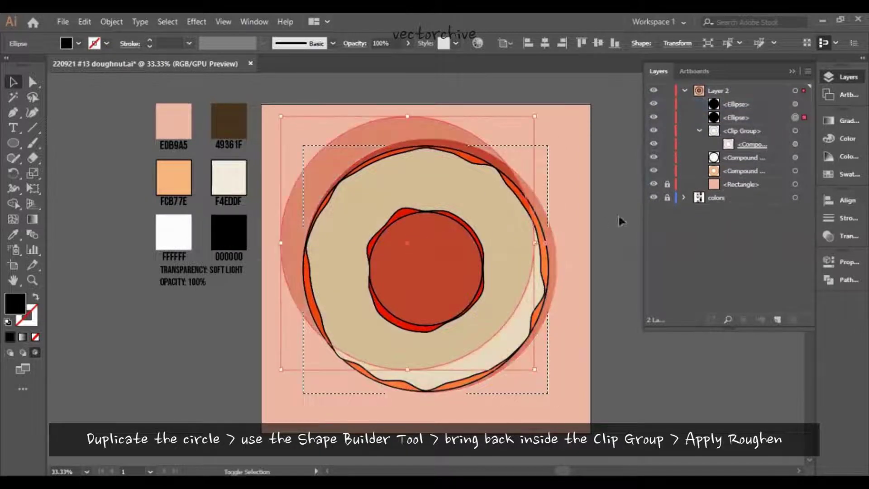
Split the overlapping circles with Shape Builder and delete the overlap, keeping the right crescent.
left_click(804, 104, "shift")
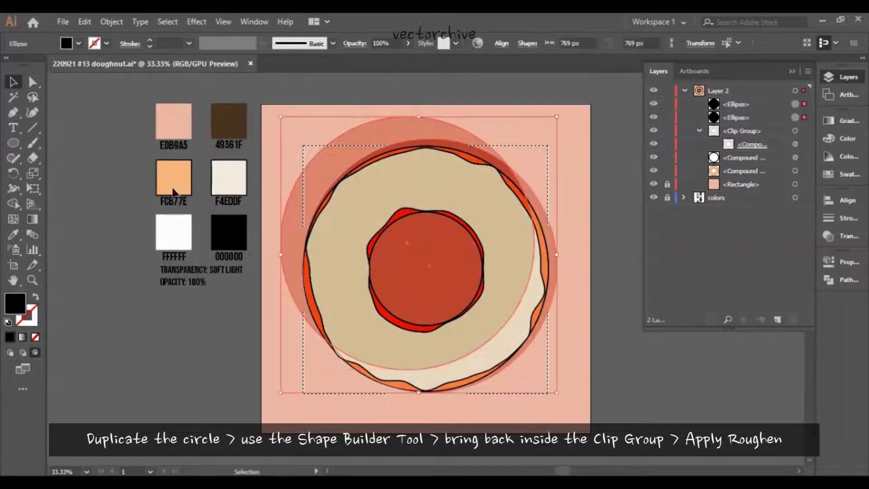
left_click(13, 203)
left_click(380, 239)
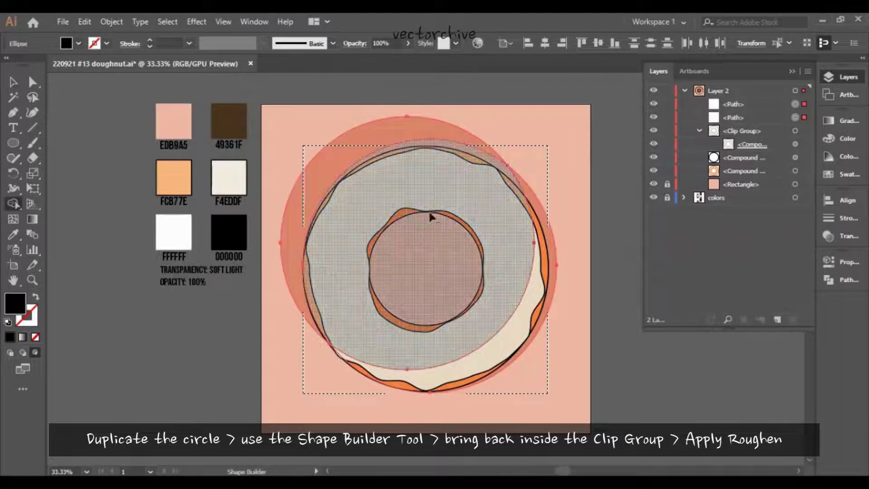
left_click(13, 82)
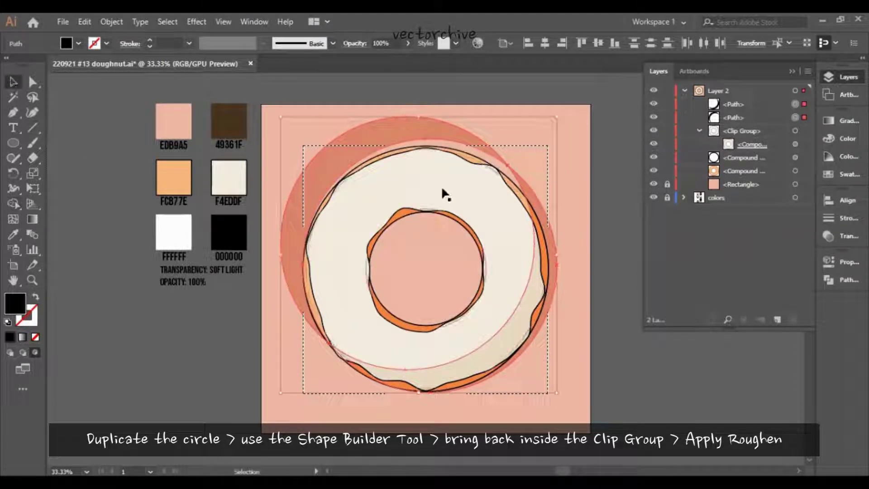
key("shift+m")
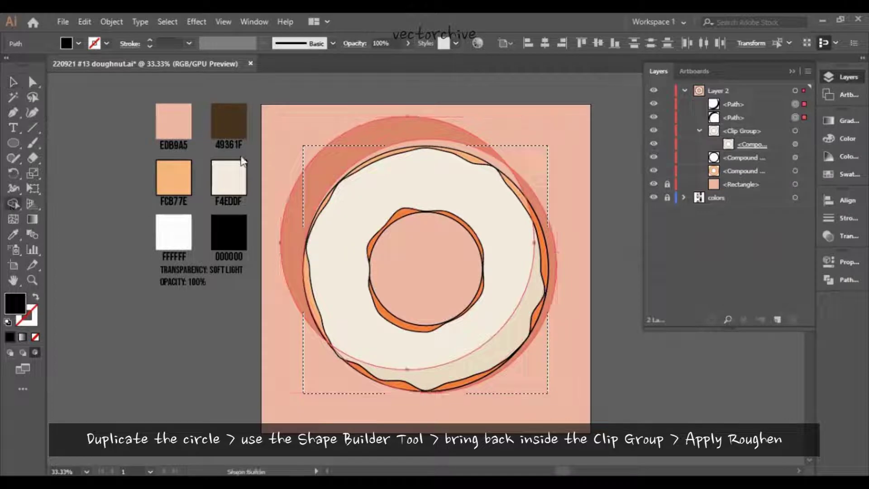
left_click(327, 161, "alt")
left_click(13, 83)
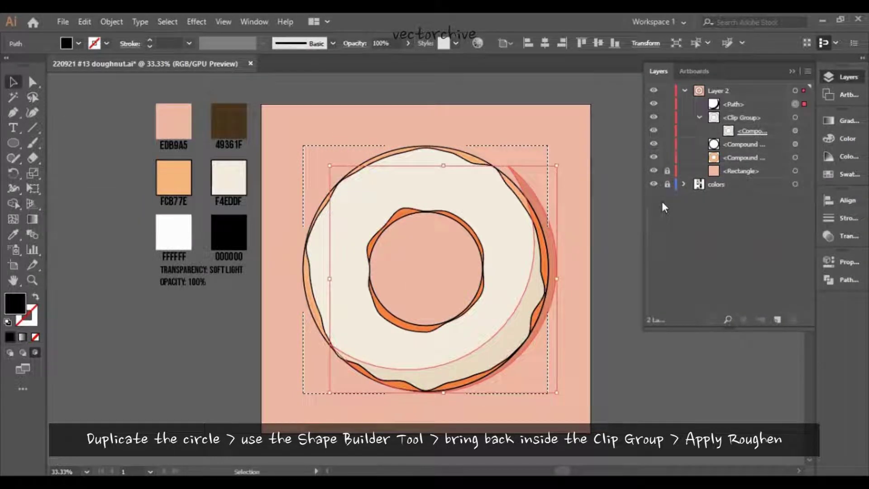
Put the crescent inside the frosting clip group and rotate a duplicate to the upper-left.
left_click_drag(747, 108, 755, 144)
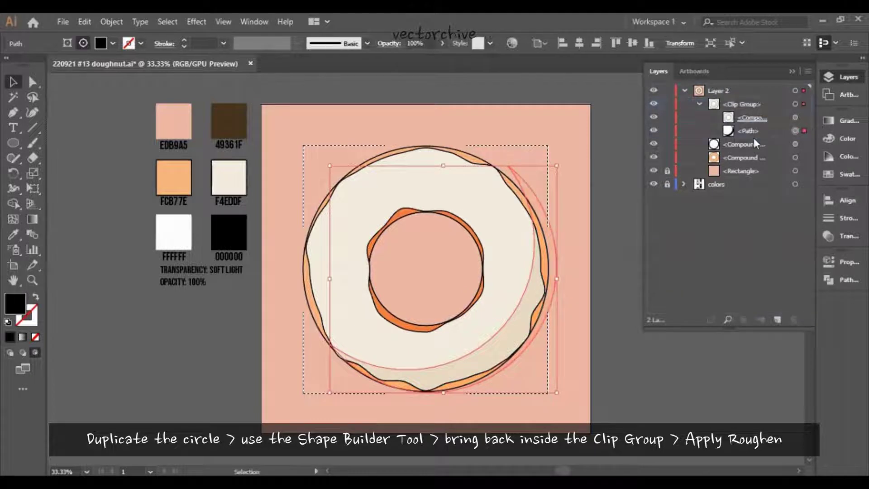
left_click(804, 131)
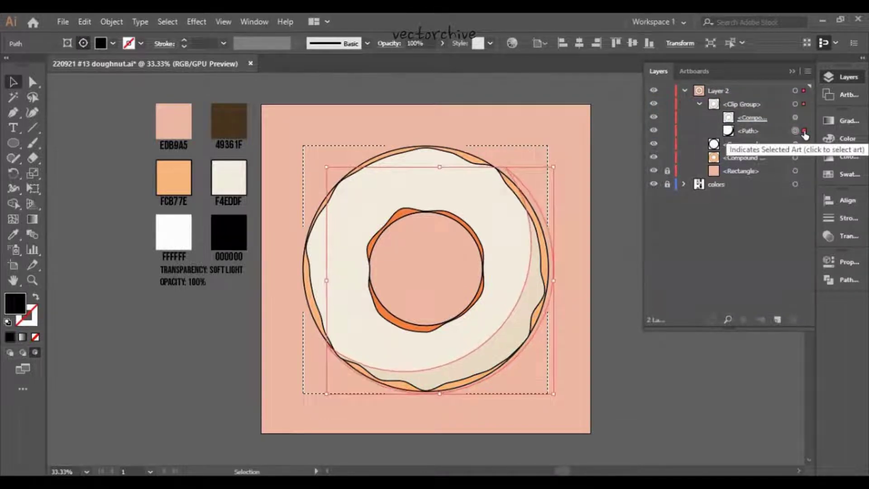
left_click(200, 20)
key("Escape")
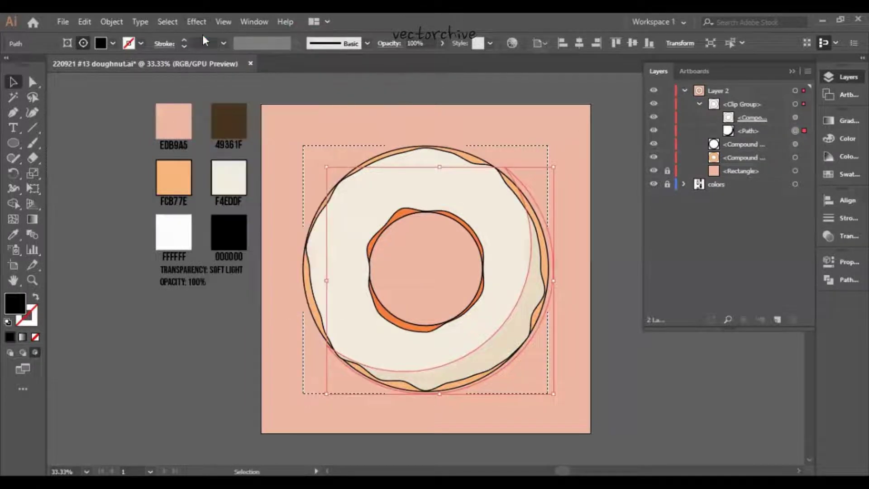
left_click(766, 131)
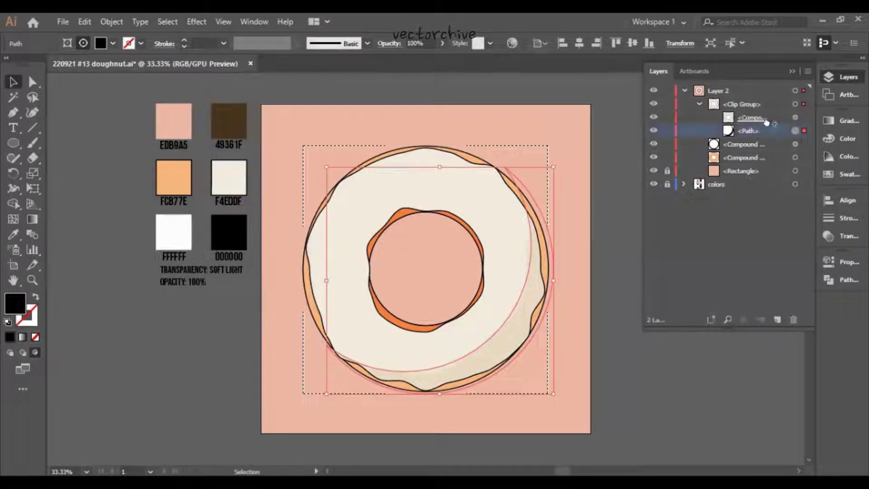
left_click_drag(766, 122, 768, 123)
left_click_drag(560, 397, 369, 222)
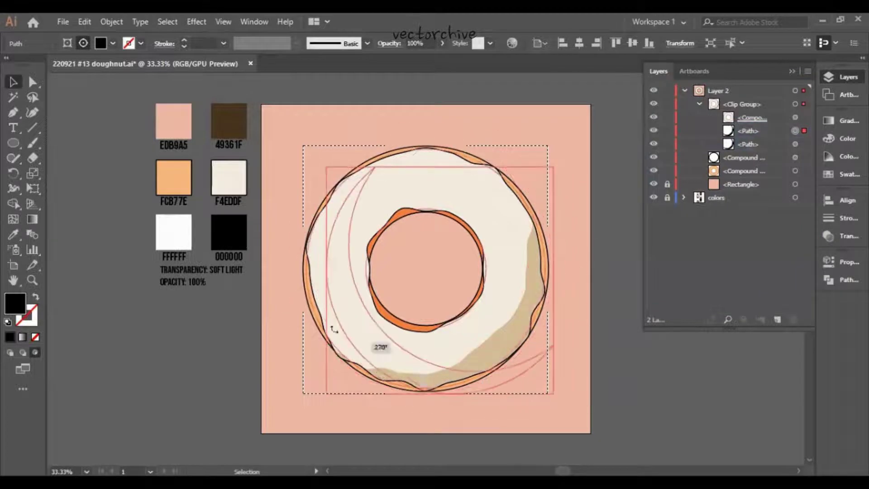
Lock the frosting outline and shift the upper-left shadow up and left.
key("a")
left_click(795, 117)
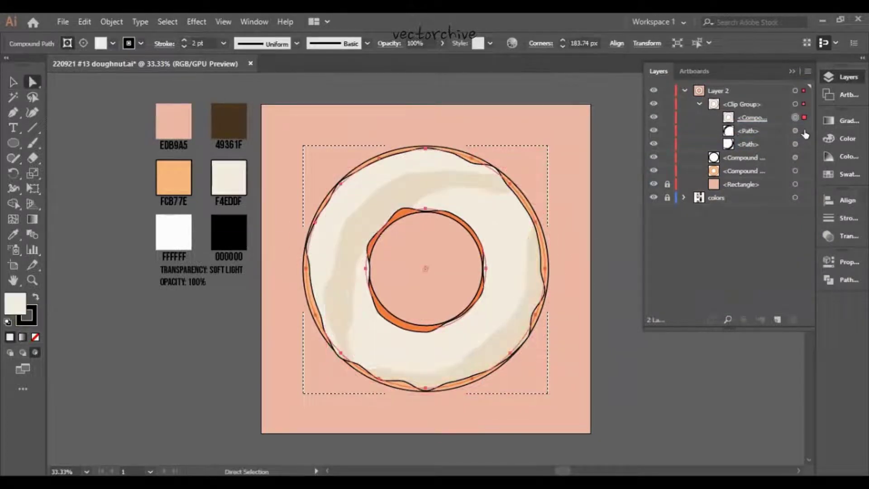
left_click(667, 118)
left_click_drag(373, 208, 347, 188)
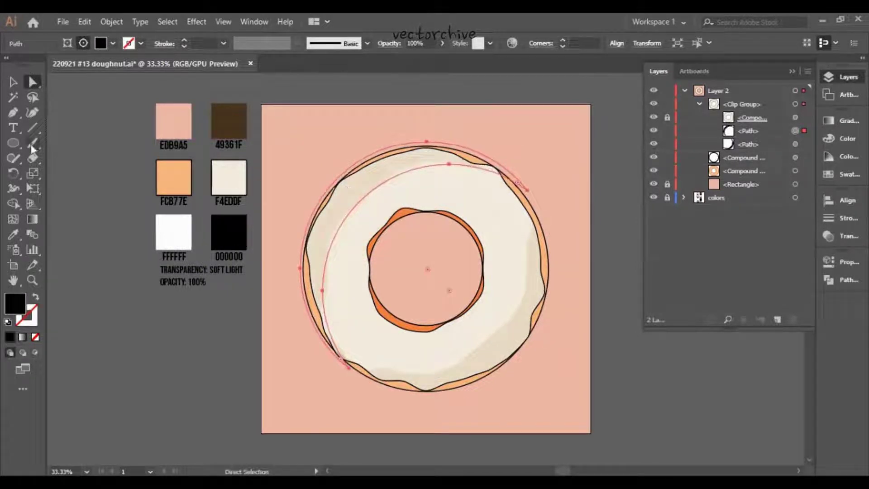
left_click(12, 86)
Select both shadow shapes and group them with Ctrl+G.
left_click(572, 159)
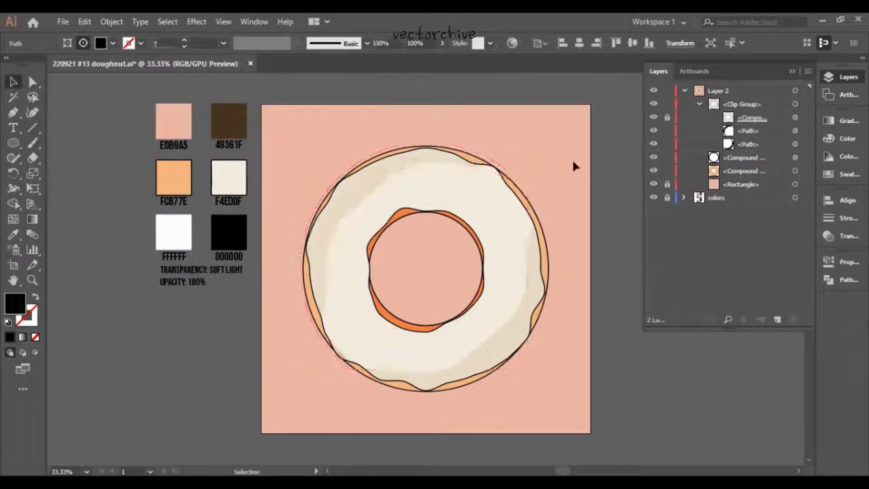
left_click(795, 130)
left_click(765, 144)
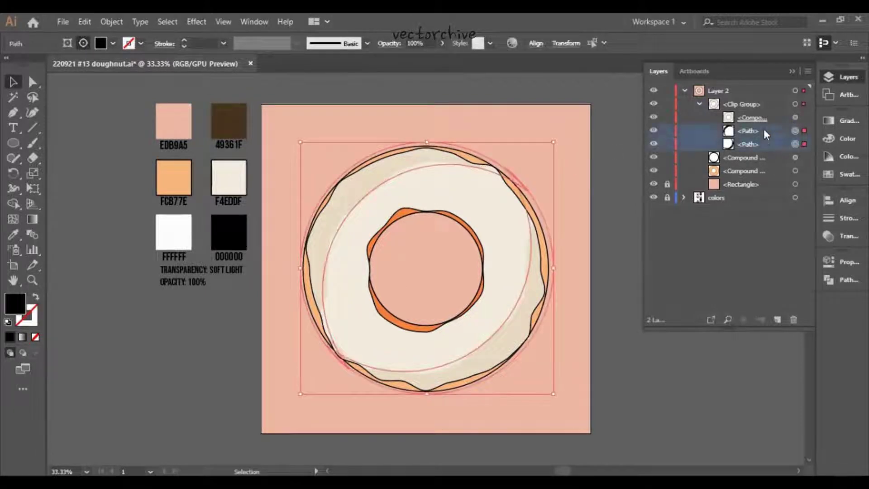
key("ctrl+g")
left_click(364, 124)
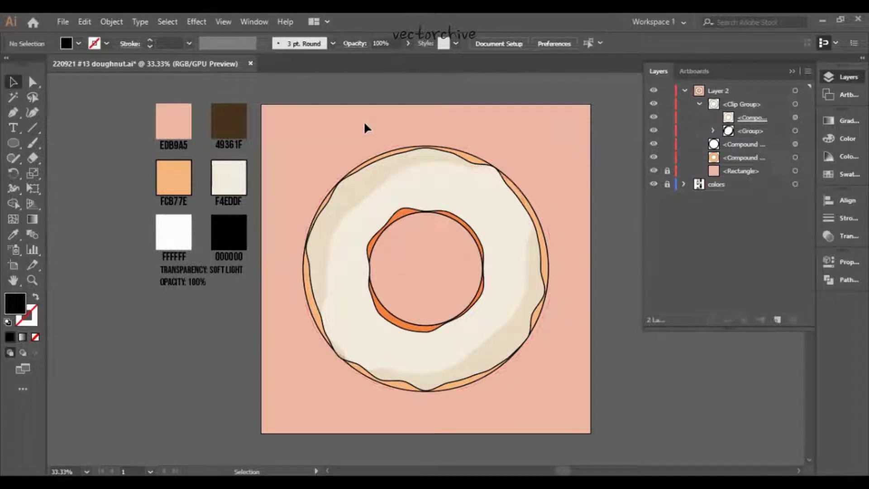
Make two white crescents from a circle and an offset copy by removing their overlap.
left_click(13, 143)
left_click_drag(93, 190, 229, 324)
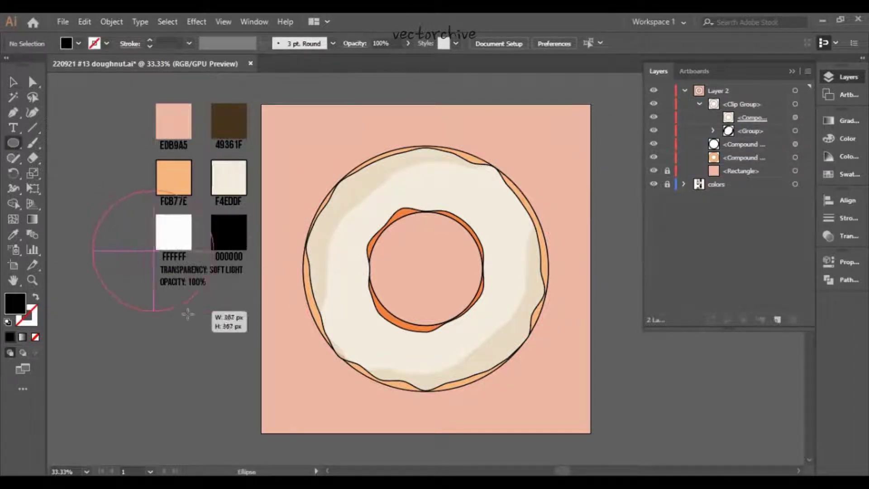
key("v")
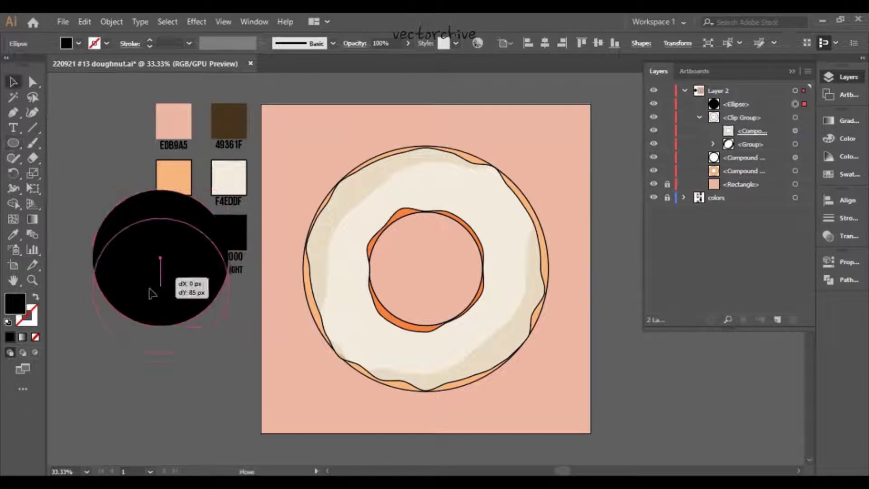
left_click_drag(147, 248, 158, 346)
left_click(171, 330, "shift")
left_click(13, 203)
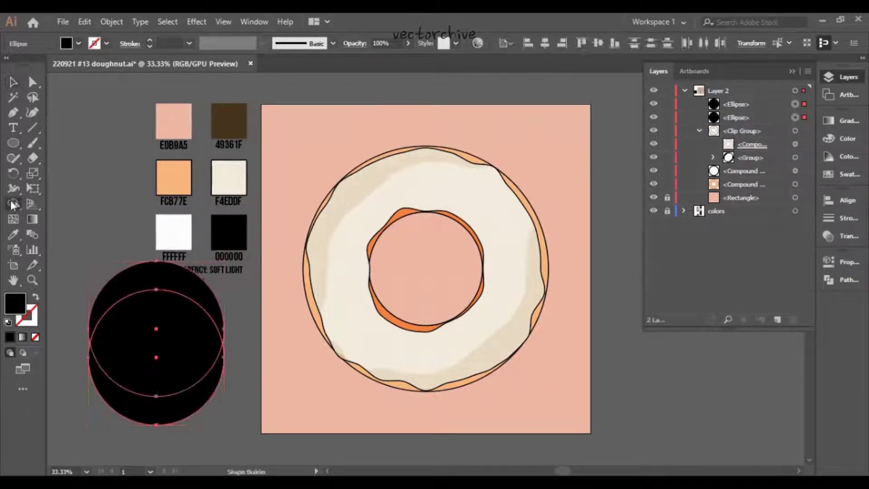
left_click(147, 322, "alt")
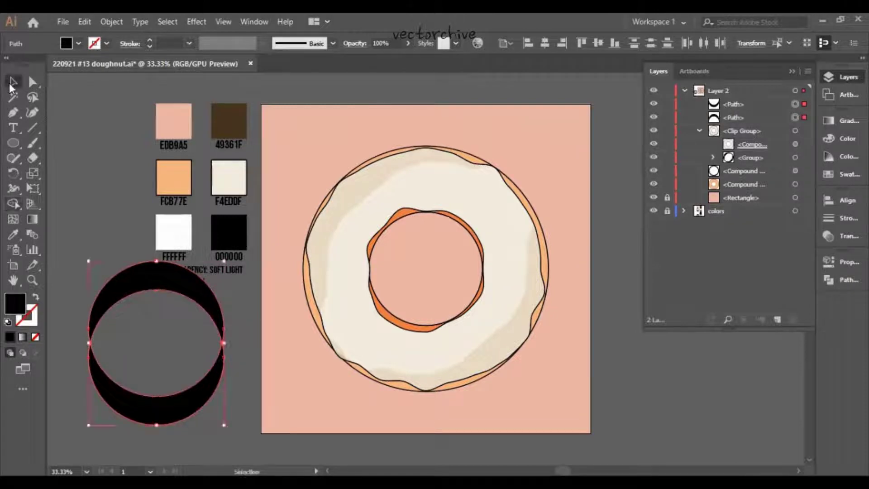
left_click(13, 235)
left_click(181, 226)
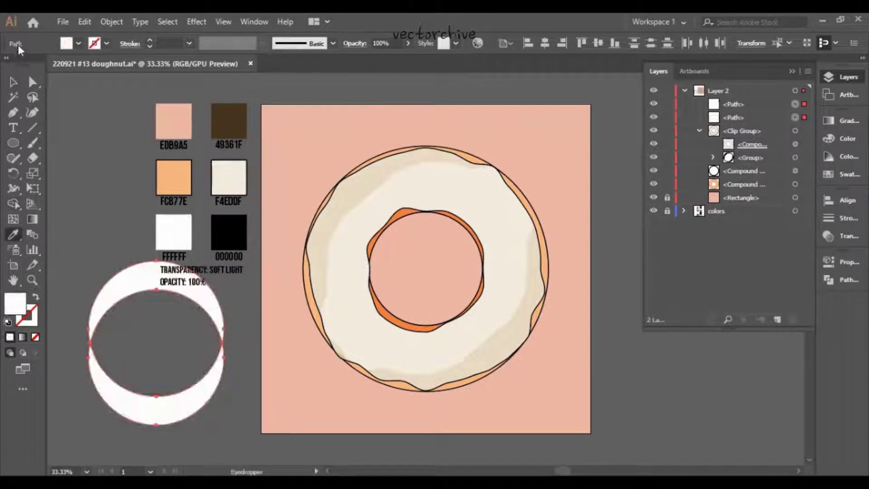
Move both crescents over the doughnut, centred on the hole.
left_click(13, 83)
left_click(82, 160)
left_click(119, 283)
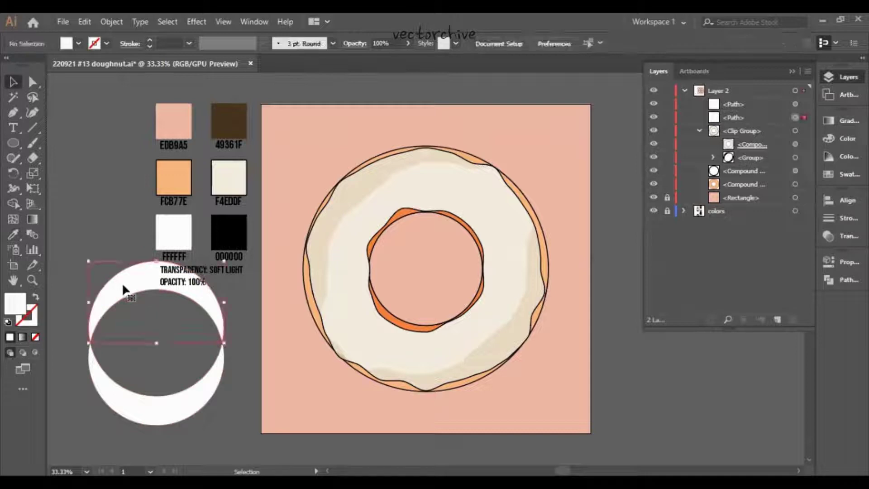
left_click(207, 374, "shift")
left_click_drag(207, 373, 473, 294)
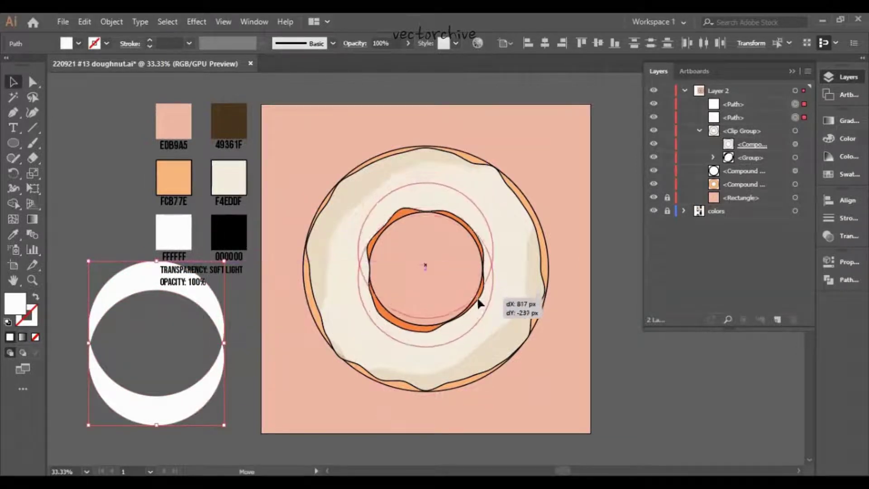
left_click_drag(473, 293, 479, 304)
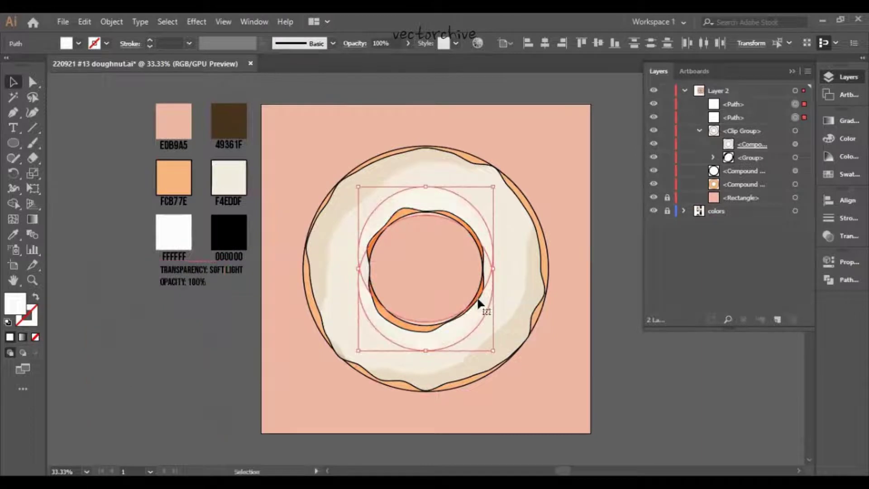
Nudge the top crescent up and the bottom crescent down, then group them.
left_click(804, 117)
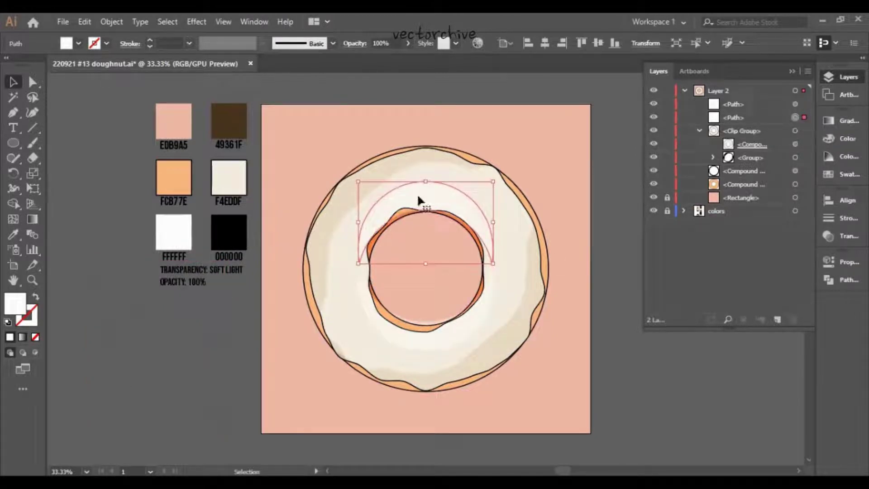
left_click_drag(418, 191, 418, 181)
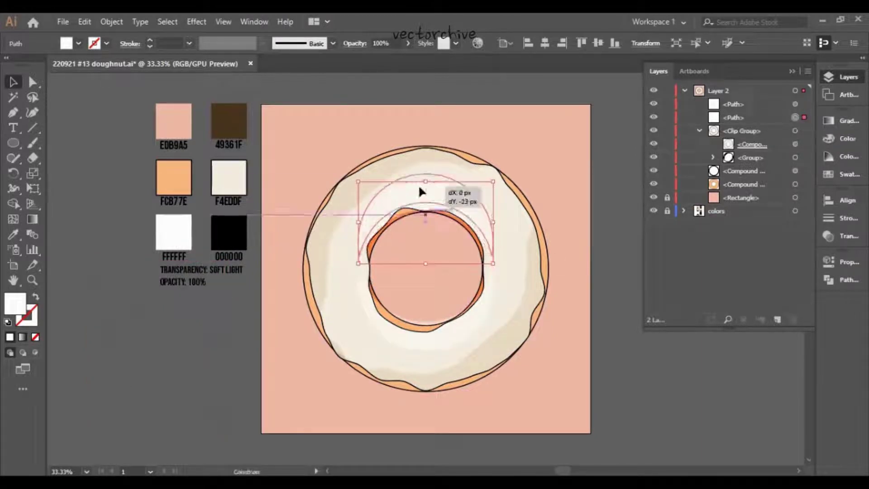
left_click(796, 104)
left_click_drag(445, 330, 446, 352)
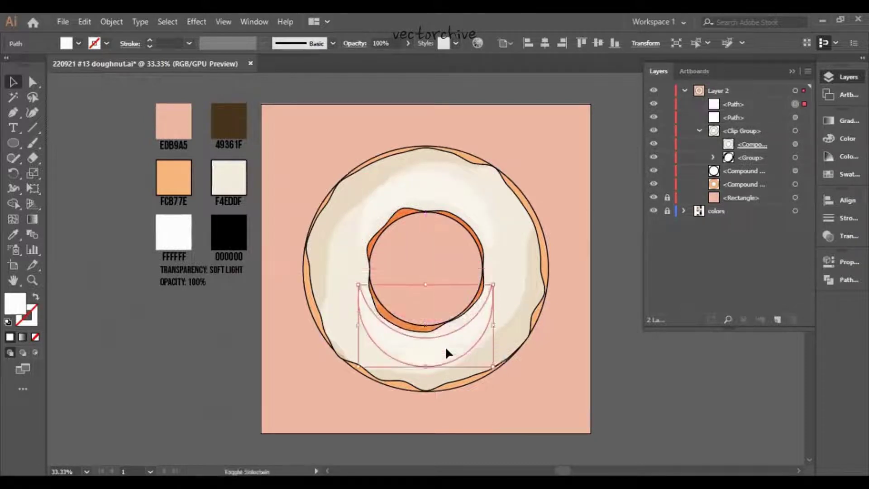
left_click(804, 117, "shift")
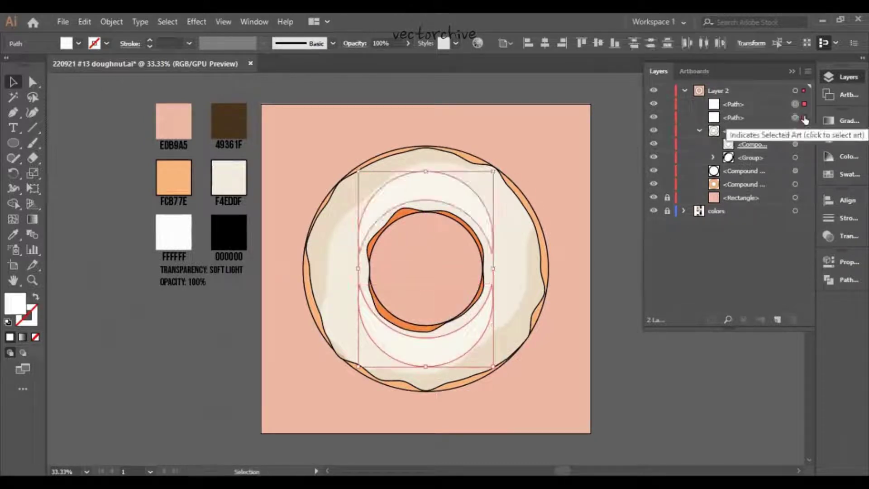
key("ctrl+g")
left_click(196, 21)
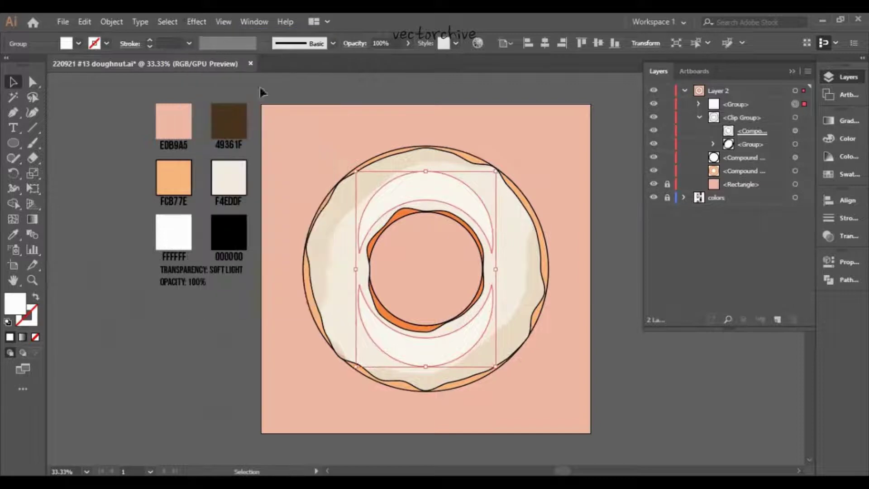
left_click(313, 117)
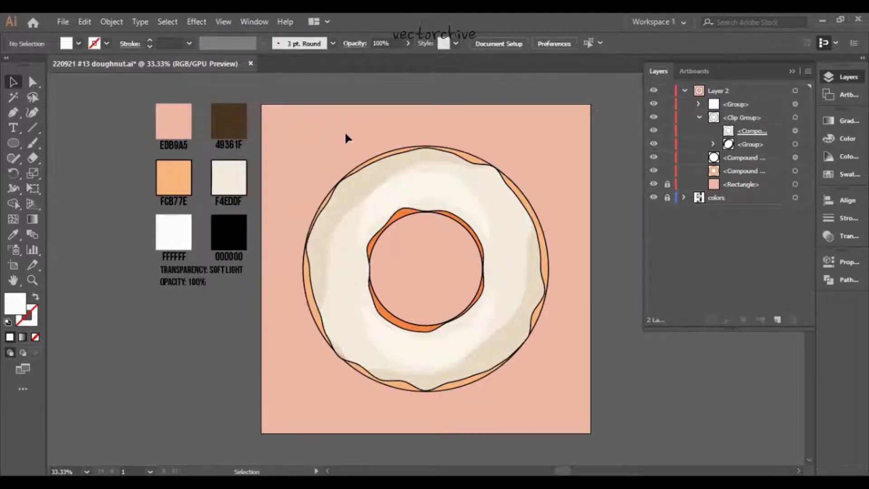
Select all unlocked doughnut parts and enlarge them slightly about the centre.
key("ctrl+plus")
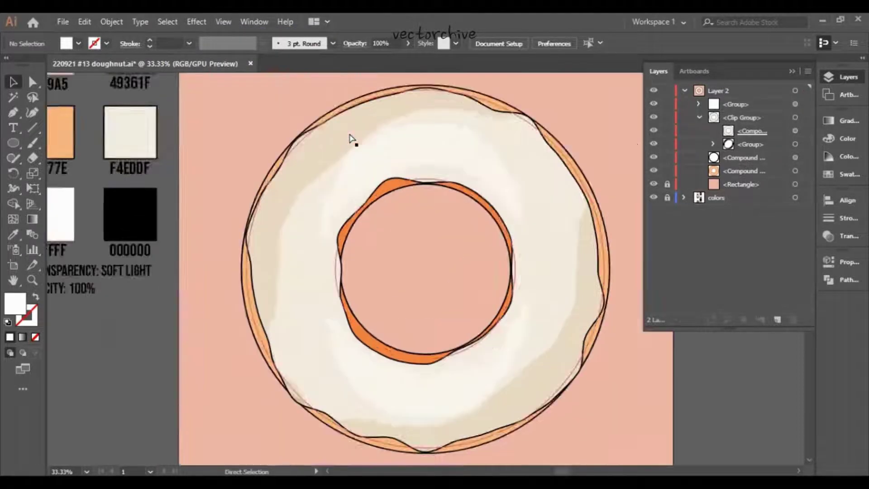
key("ctrl+plus")
key("ctrl+minus")
key("ctrl+0")
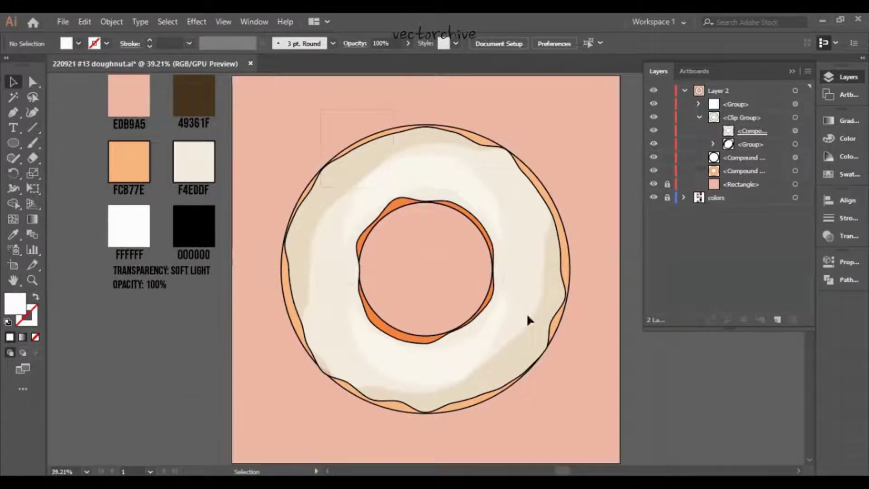
left_click_drag(320, 107, 526, 313)
left_click_drag(571, 124, 578, 117)
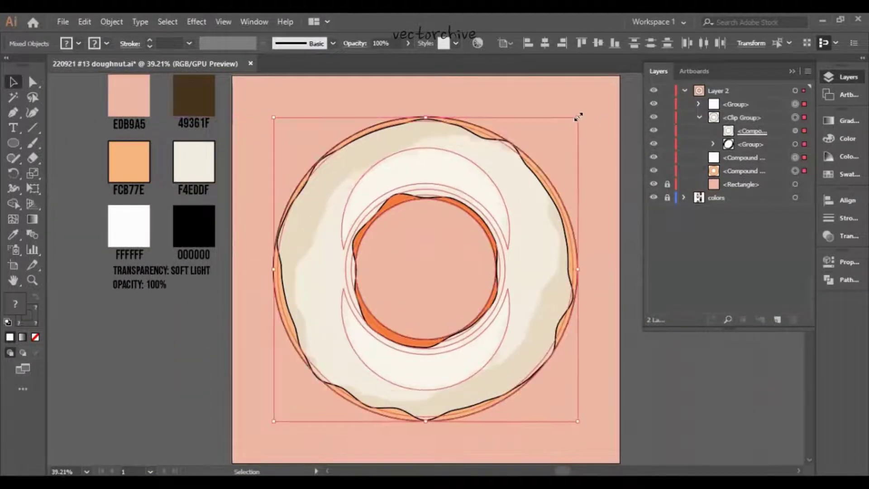
left_click(197, 298)
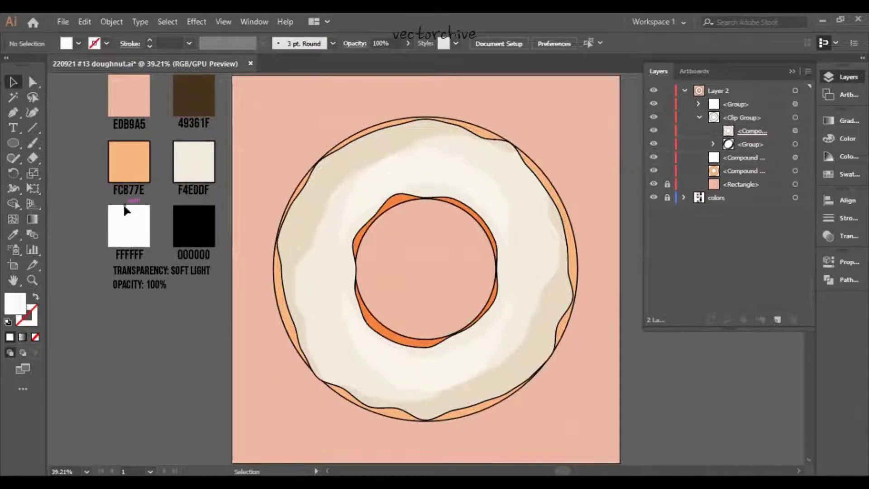
key("ctrl+minus")
left_click_drag(166, 279, 163, 261)
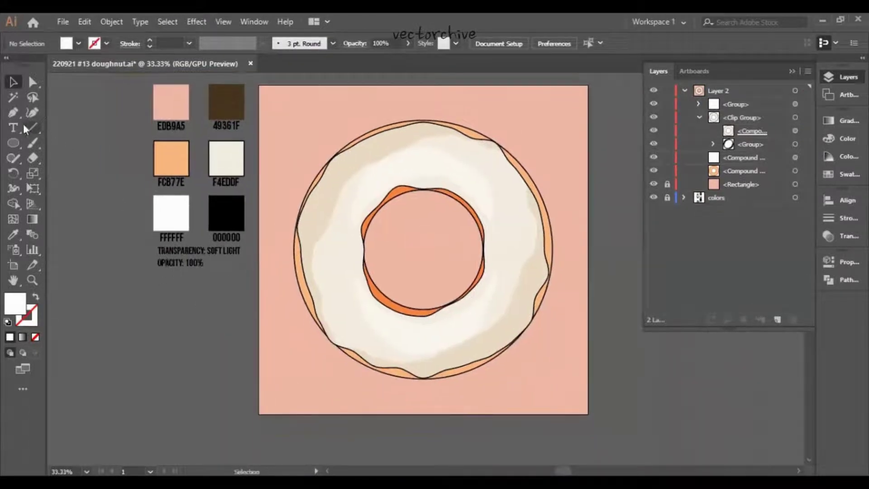
Draw a curved line across the top frosting as a dark brown 49361F stroke without fill.
left_click(10, 116)
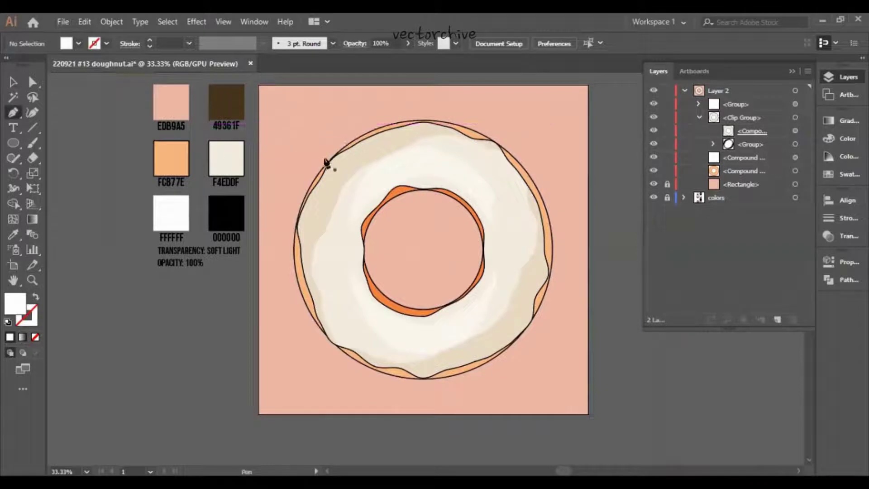
left_click(318, 169)
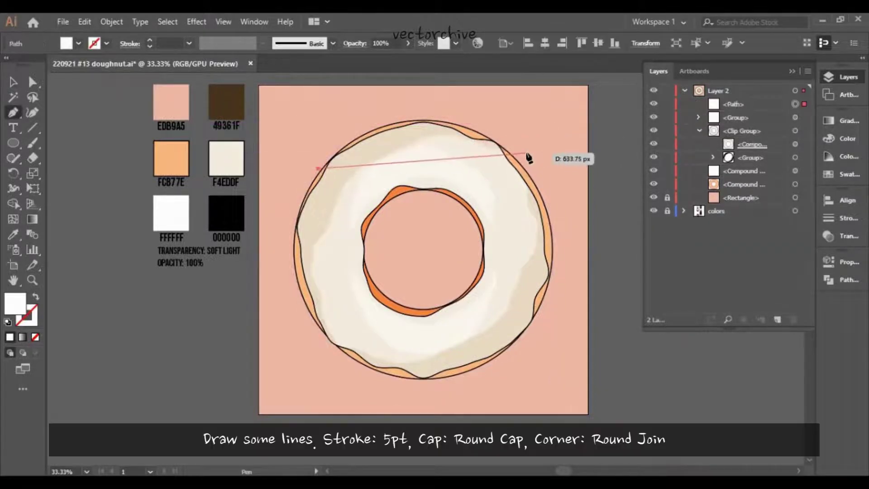
left_click_drag(527, 152, 573, 173)
left_click(13, 234)
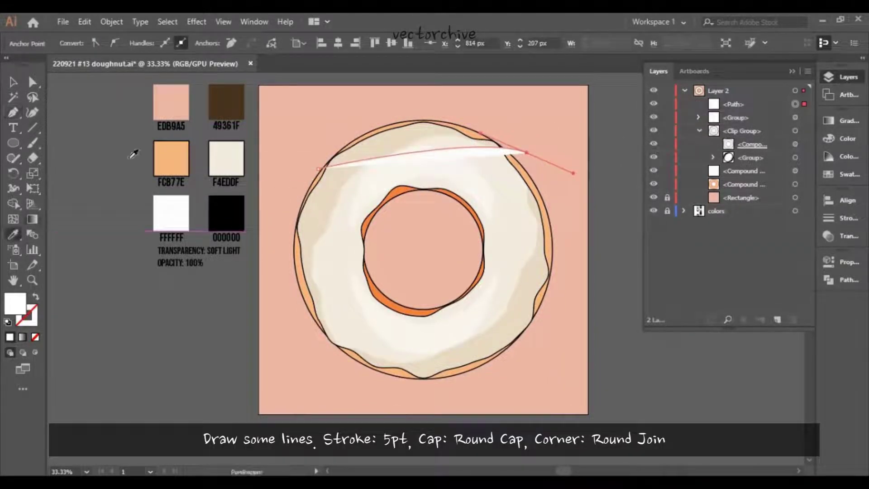
left_click(226, 102)
left_click(35, 297)
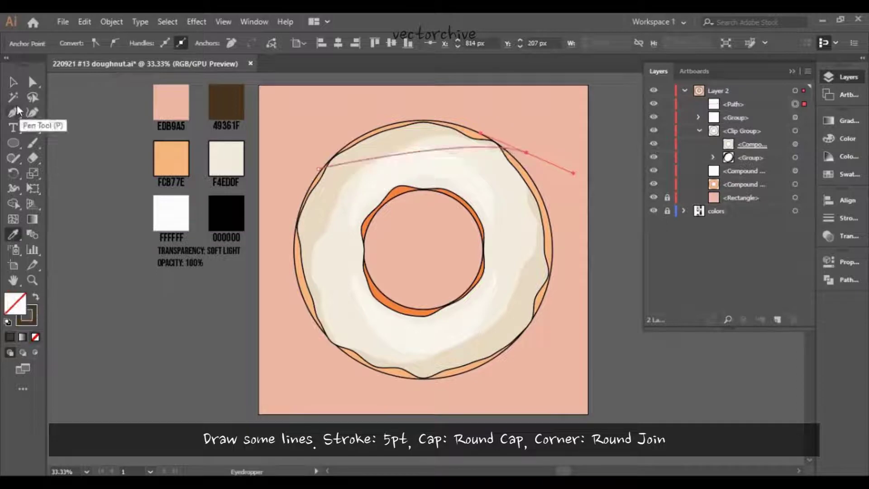
left_click(33, 81)
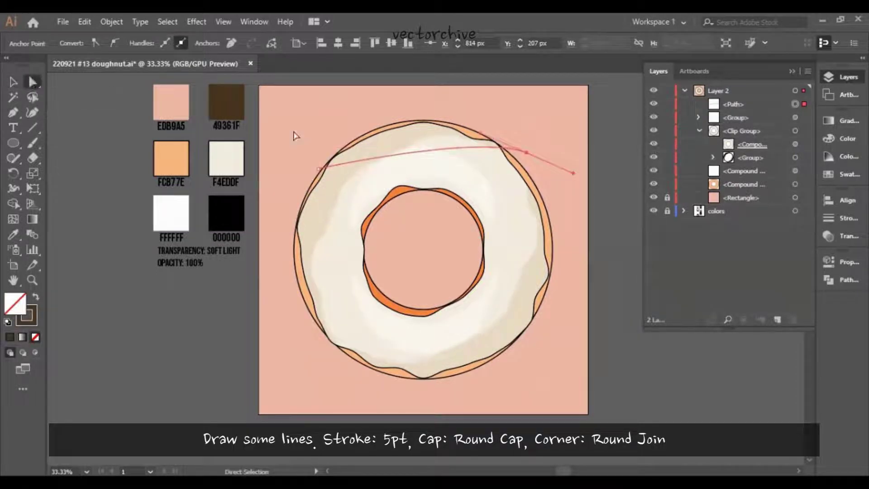
Extend the line's left end and give it a 5 pt stroke with round cap and join.
left_click(320, 169)
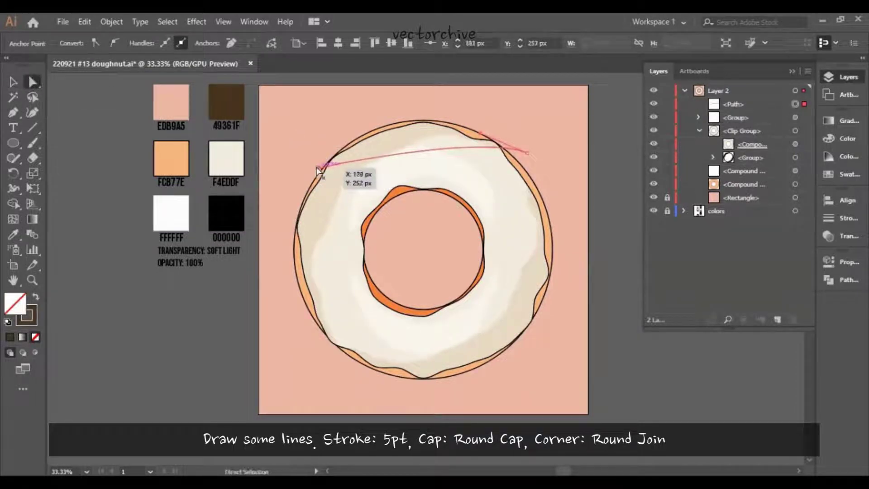
left_click_drag(320, 169, 314, 167)
left_click(837, 217)
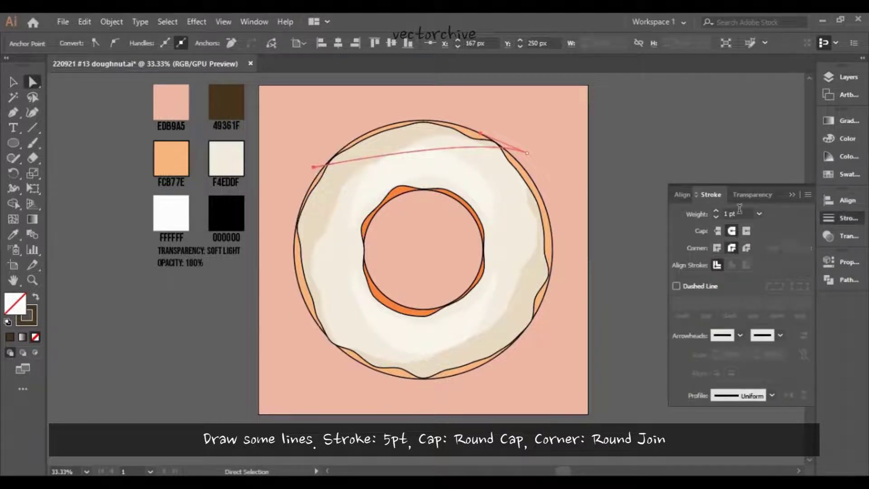
left_click(739, 210)
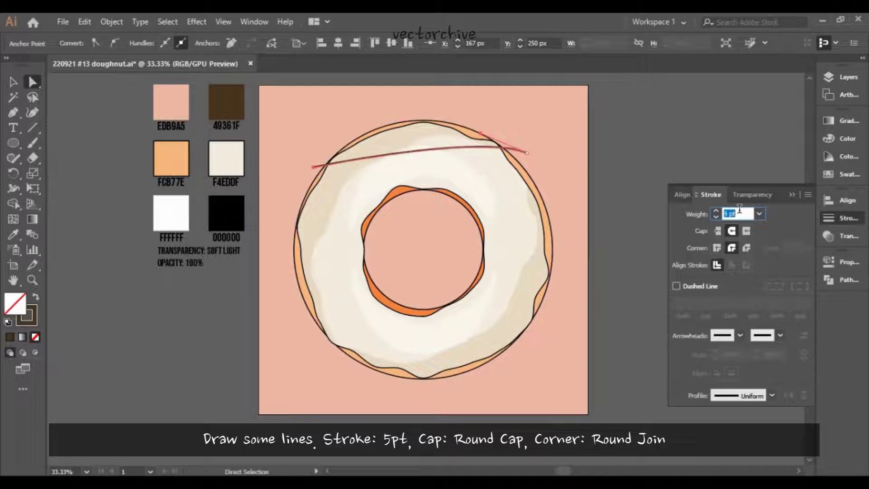
type("5")
left_click(13, 81)
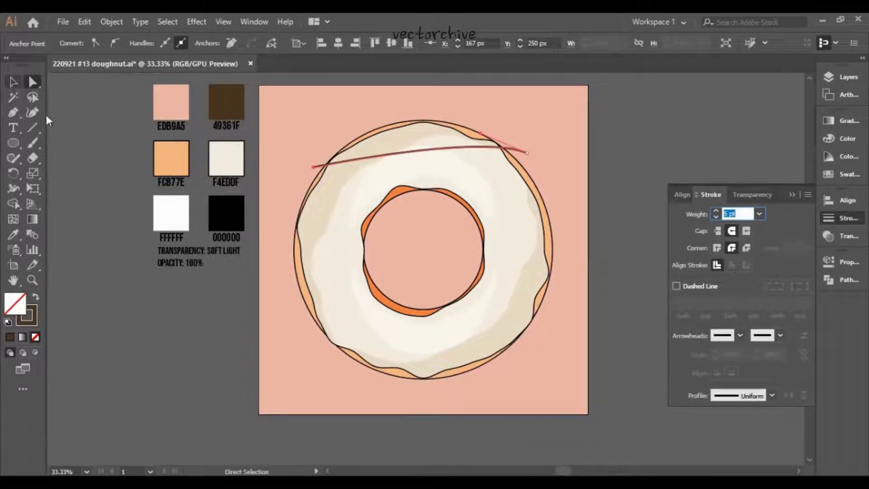
left_click(86, 159)
Draw curved drizzle lines zigzagging left and right down the doughnut.
left_click(13, 113)
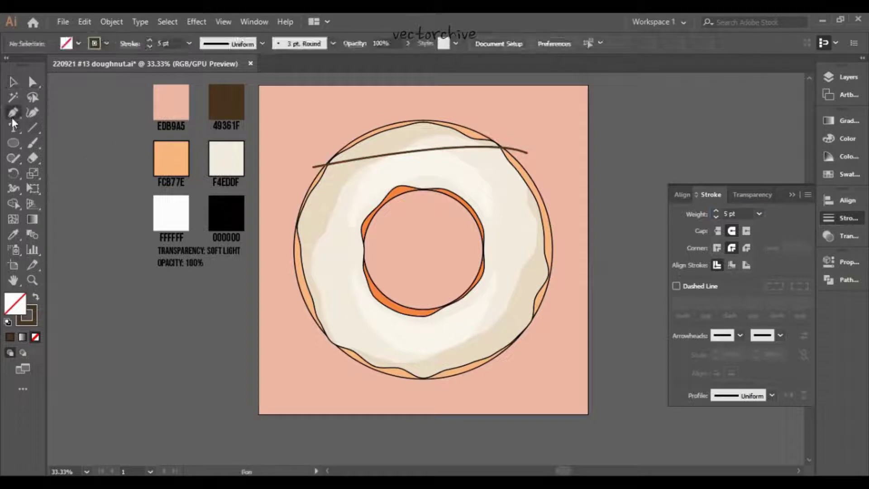
left_click(537, 176)
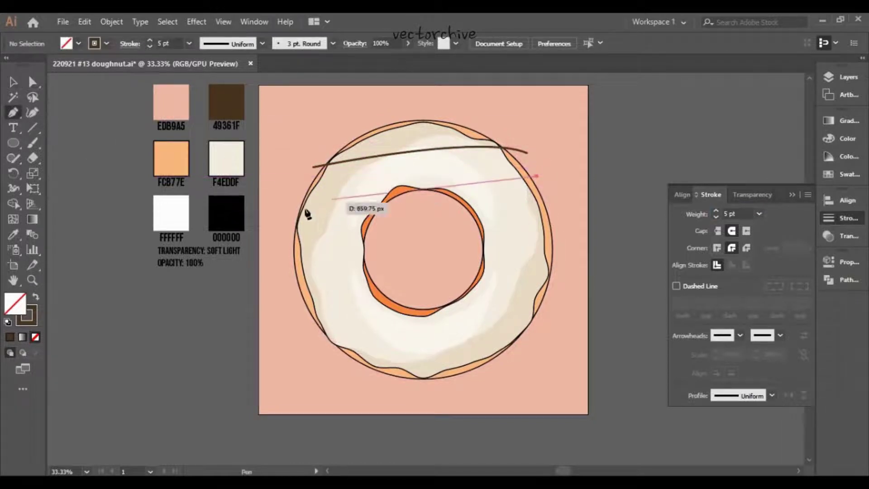
left_click_drag(282, 210, 258, 236)
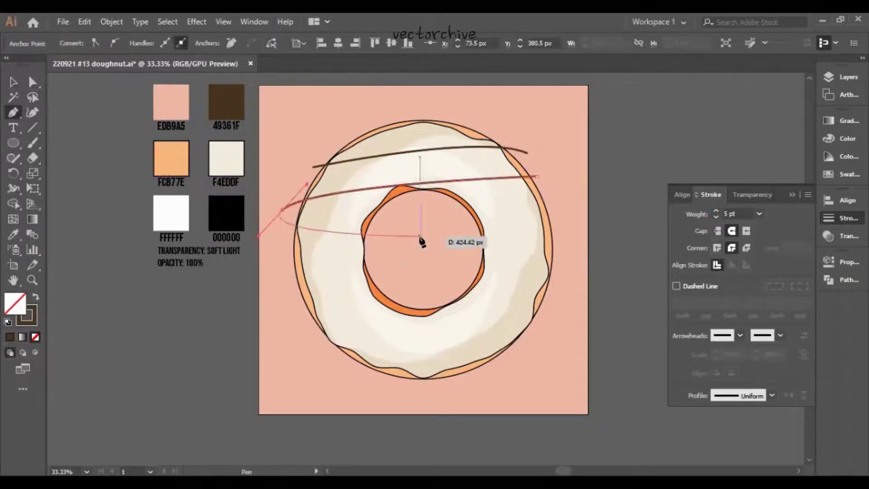
left_click_drag(562, 211, 664, 201)
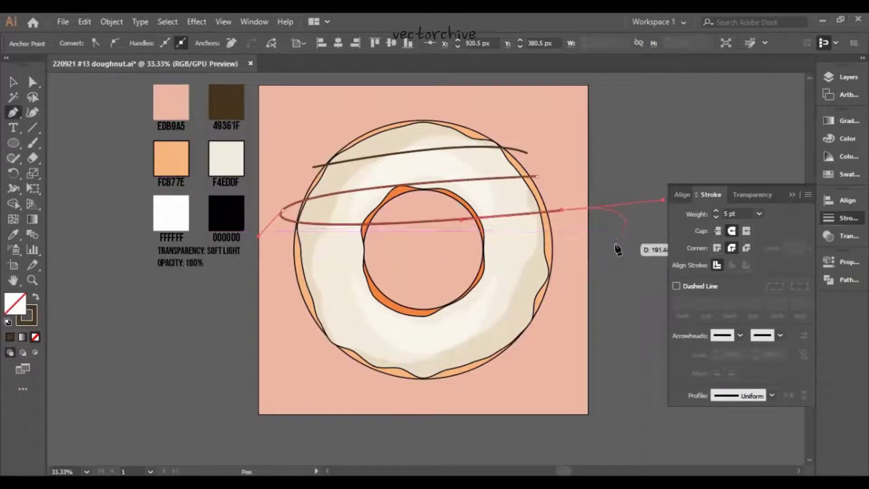
key("ctrl+z")
left_click_drag(538, 214, 539, 226)
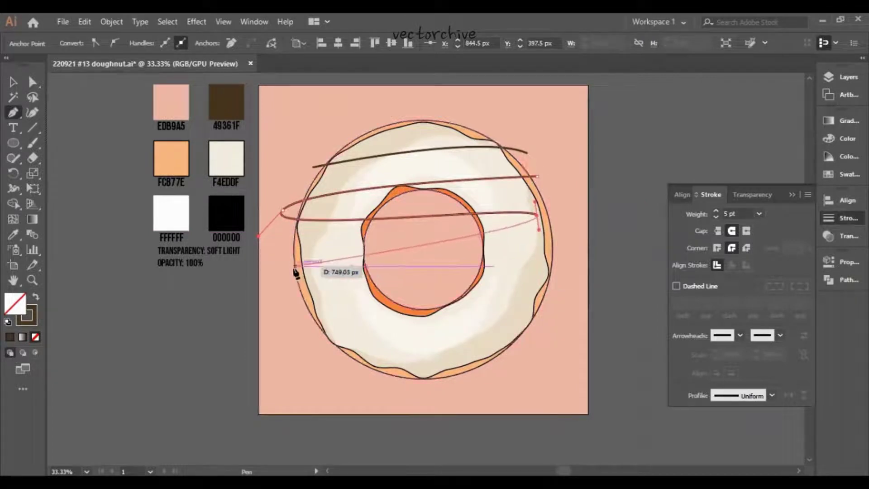
left_click_drag(284, 265, 67, 276)
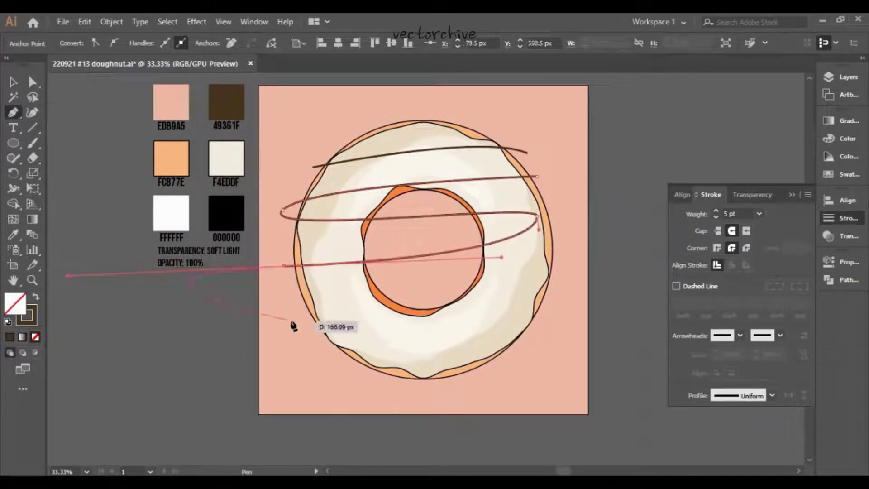
key("Escape")
left_click_drag(297, 305, 596, 324)
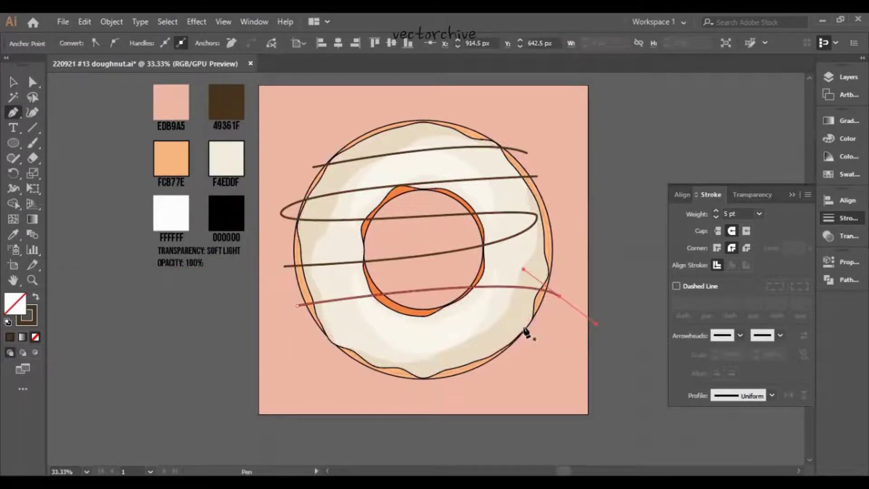
key("Escape")
mouse_move(541, 316)
left_mouse_down()
mouse_move(343, 346)
mouse_move(356, 355)
mouse_move(543, 351)
mouse_move(561, 364)
left_mouse_up()
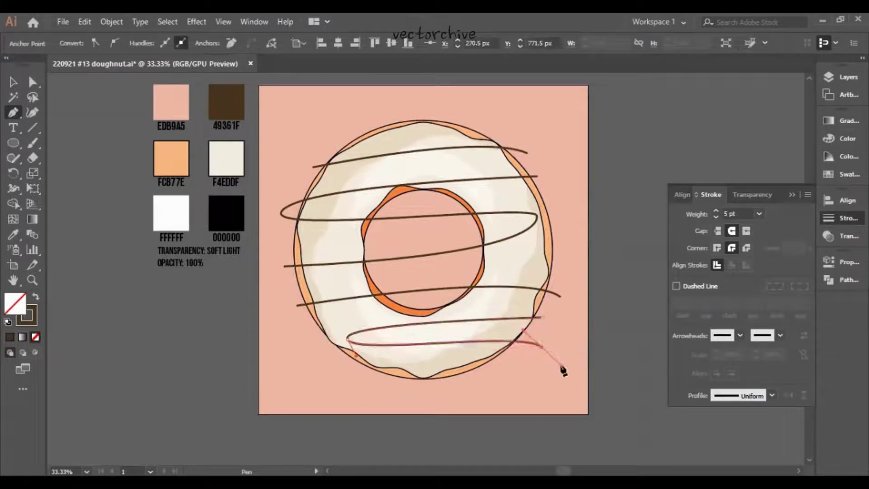
Adjust the drizzle lines' end points and curve handles to smooth their bends.
key("a")
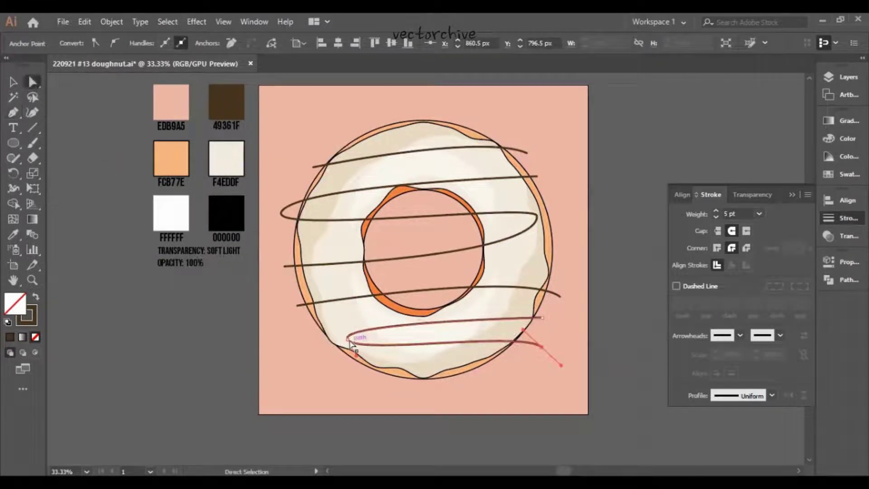
left_click_drag(347, 339, 351, 375)
left_click_drag(337, 325, 334, 320)
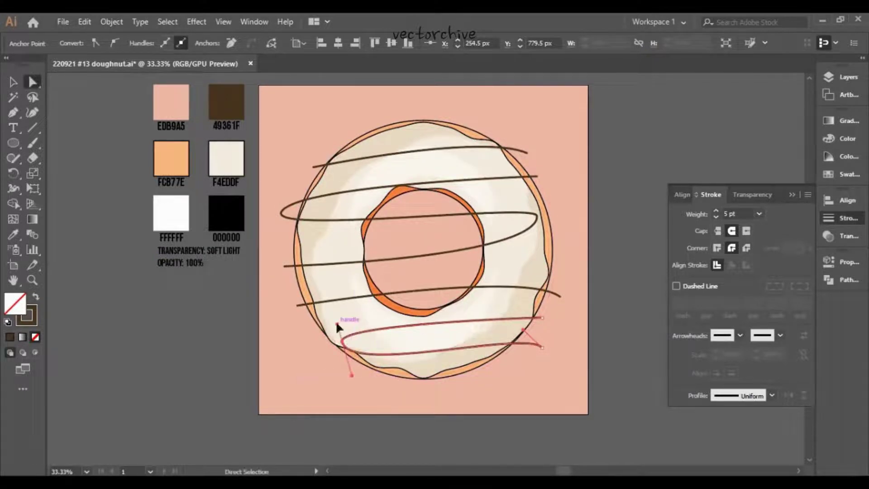
left_click_drag(539, 220, 542, 224)
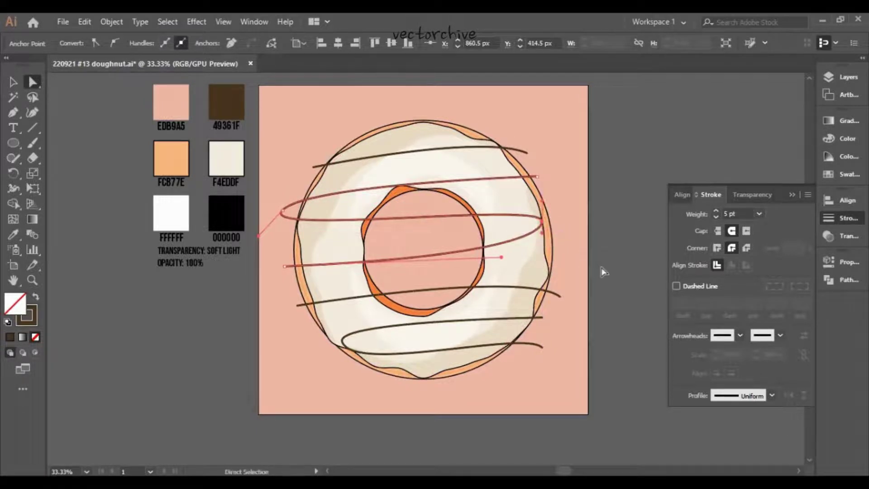
left_click(343, 345)
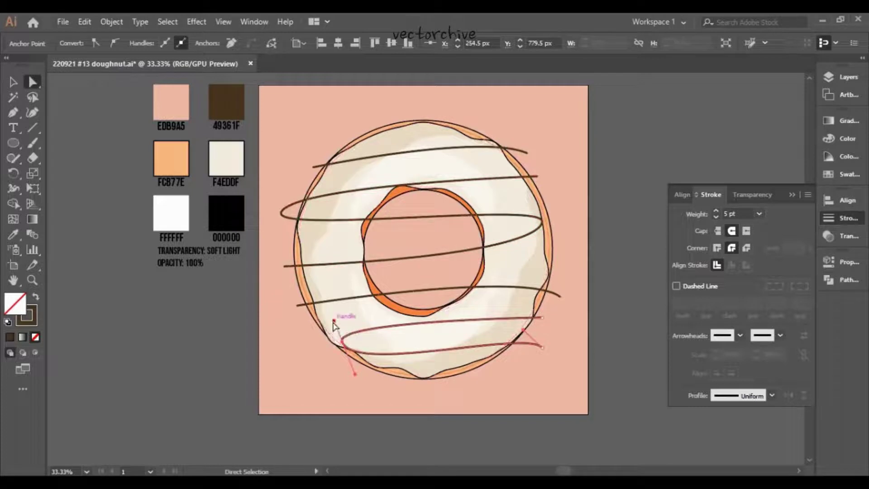
left_click_drag(335, 324, 339, 320)
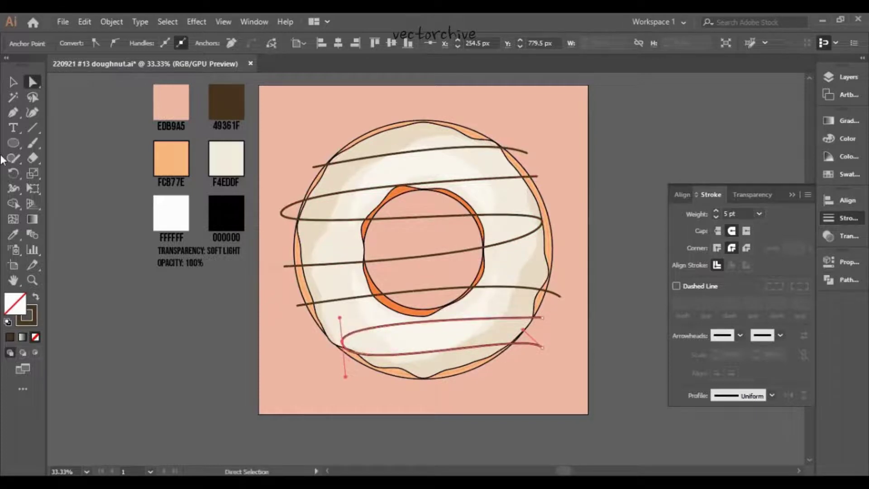
left_click(13, 82)
left_click(840, 76)
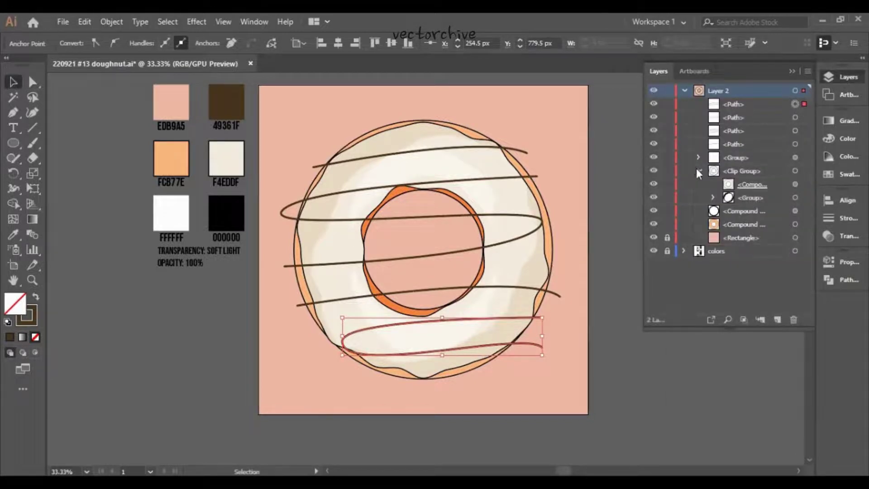
Lock the doughnut shapes and group the four drizzle lines.
left_click(698, 171)
left_click_drag(667, 157, 669, 198)
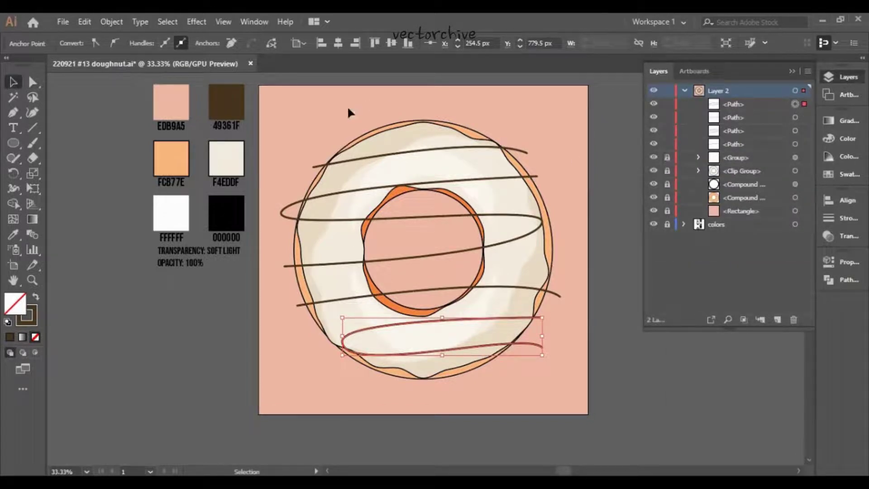
key("ctrl+a")
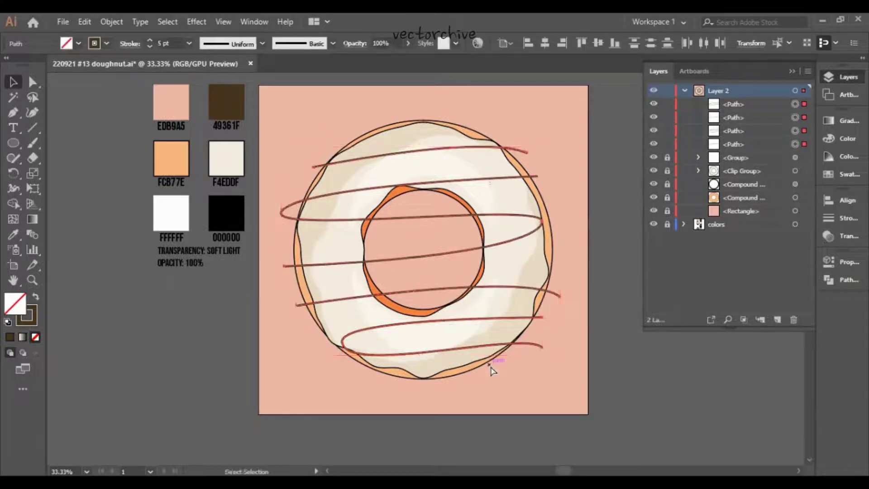
key("ctrl+g")
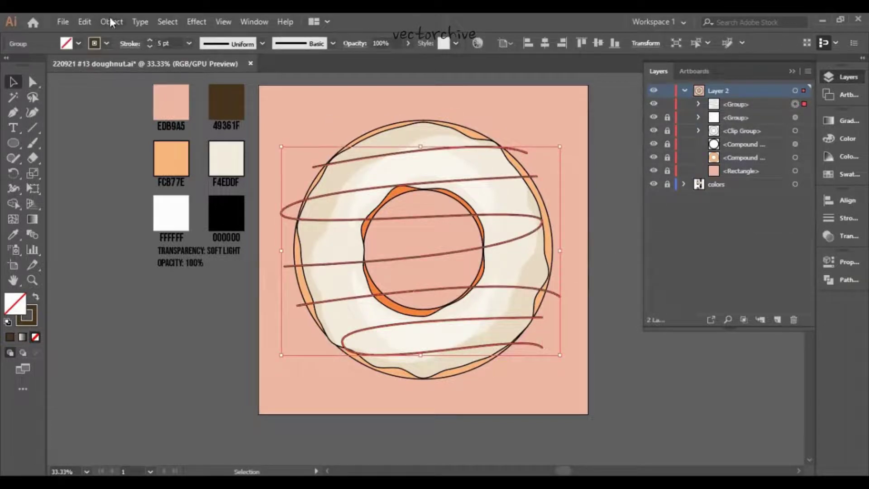
Apply an Offset Path of -8 px to the drizzle group.
left_click(111, 22)
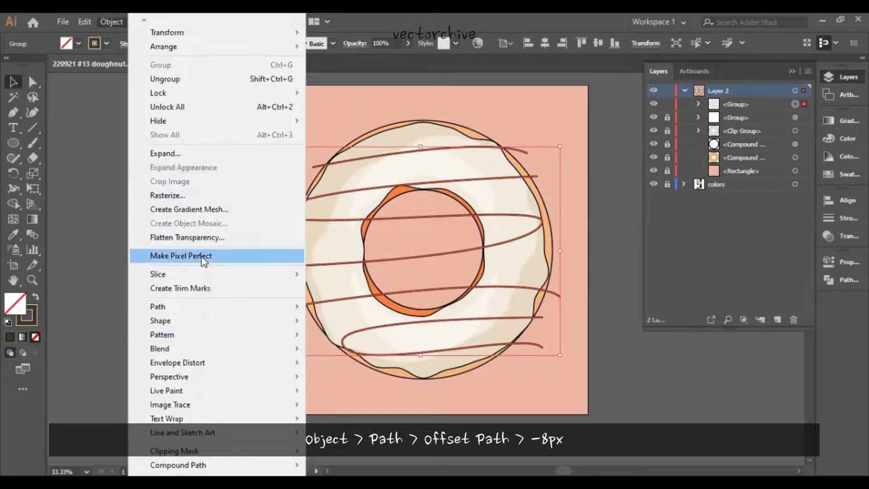
mouse_move(217, 305)
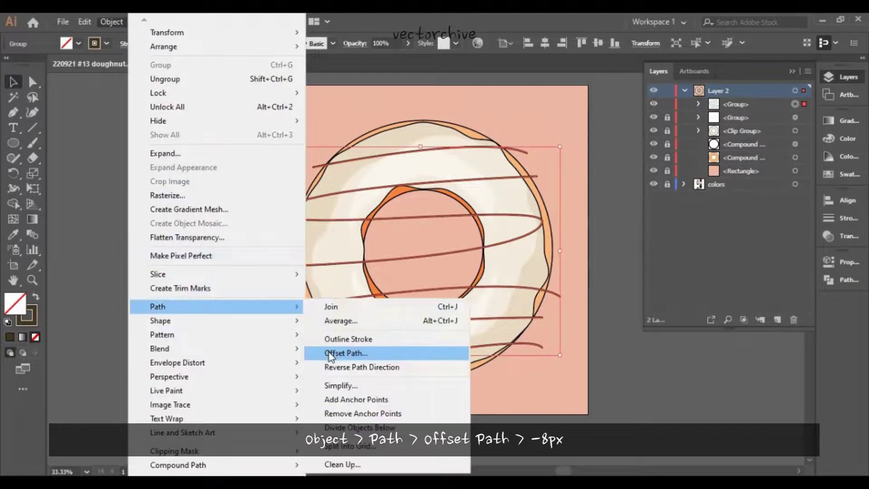
left_click(345, 352)
left_click(633, 258)
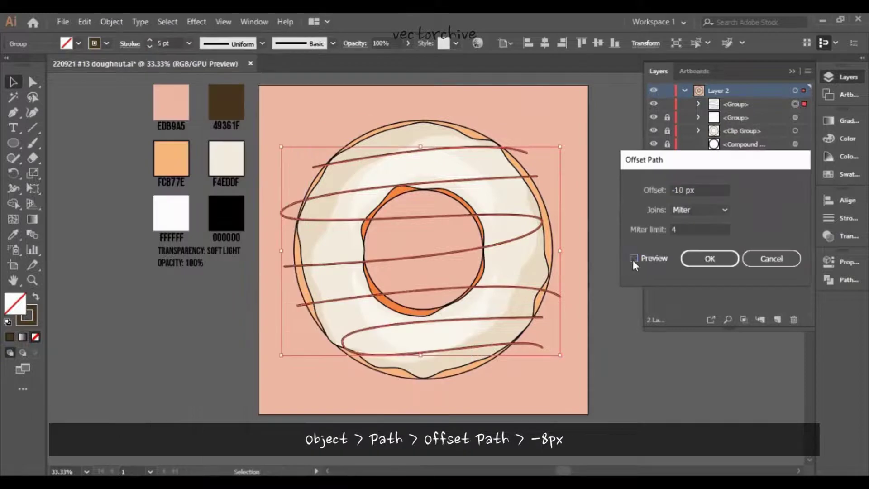
double_click(708, 189)
key("Up")
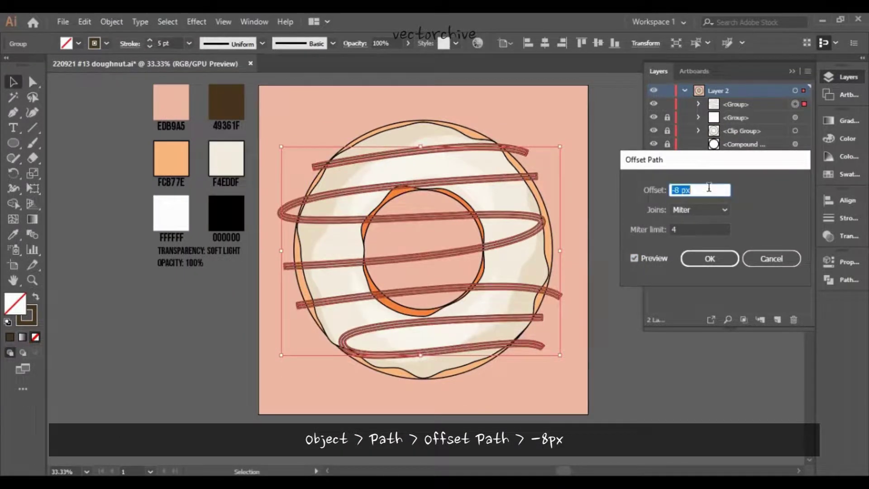
key("Up")
key("Down")
key("Return")
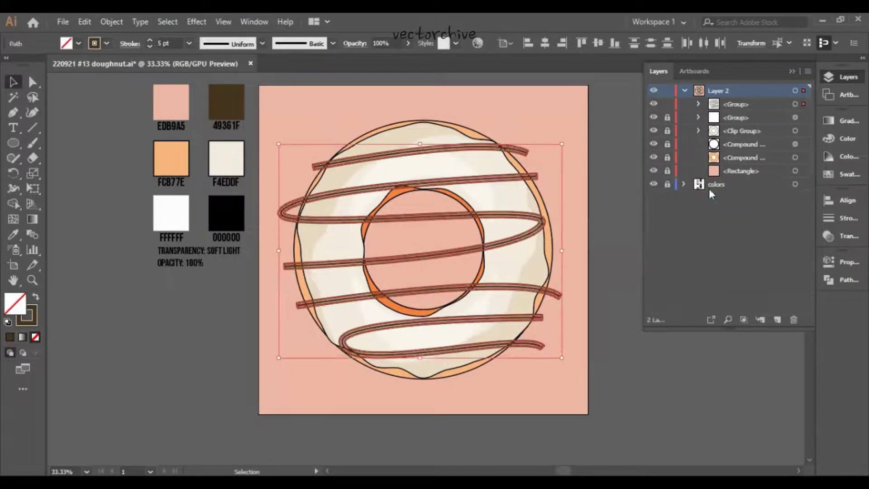
Move the offset drizzle to the top, hide the thin originals, and fill it solid brown.
left_click(699, 104)
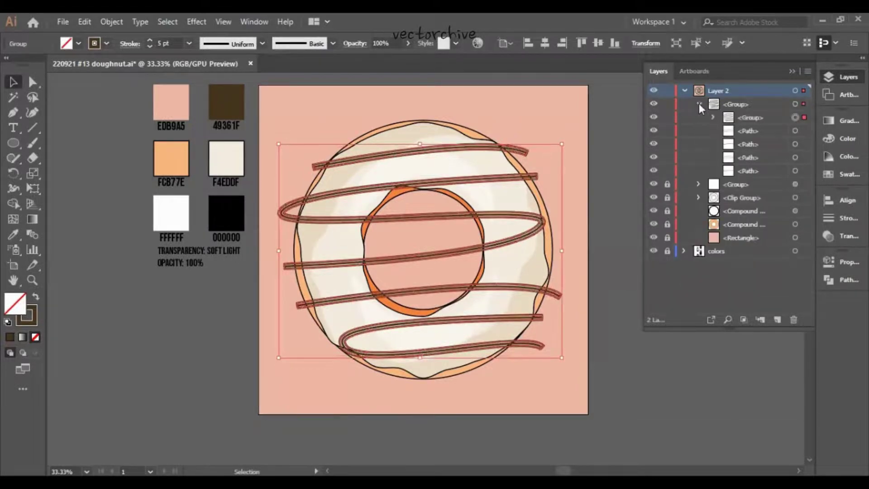
left_click(765, 118)
left_click_drag(765, 118, 754, 104)
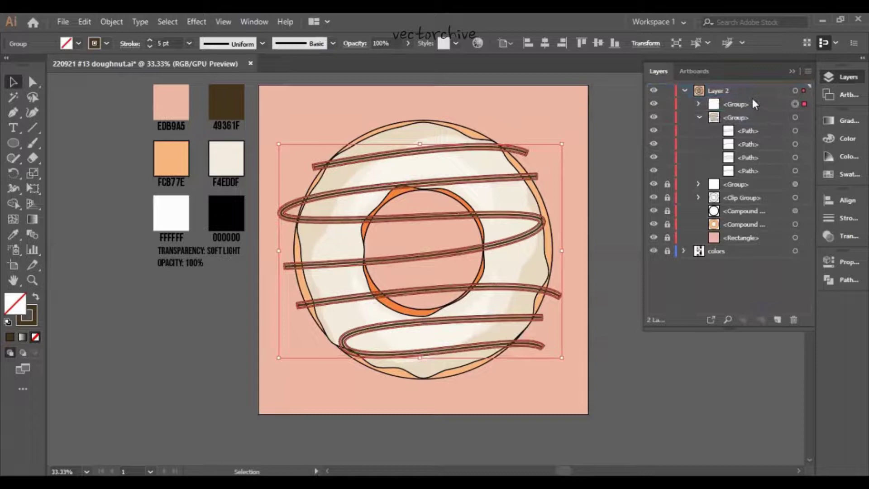
left_click(698, 117)
left_click(654, 118)
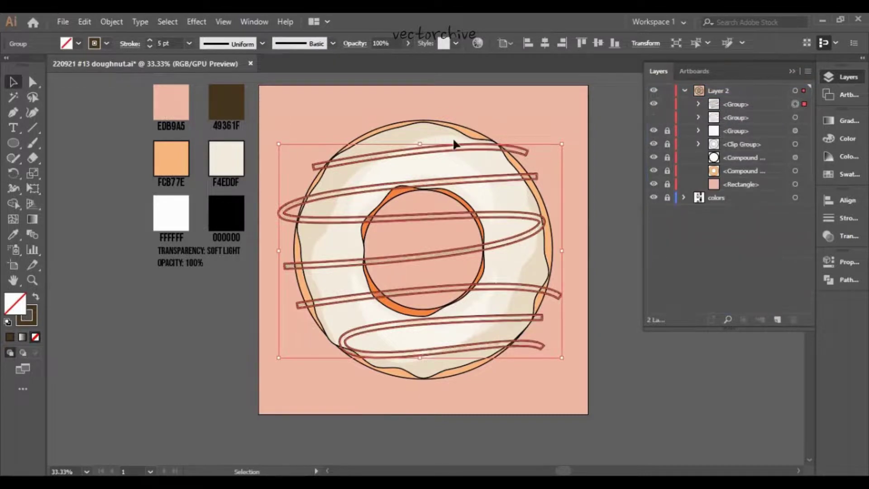
left_click(37, 297)
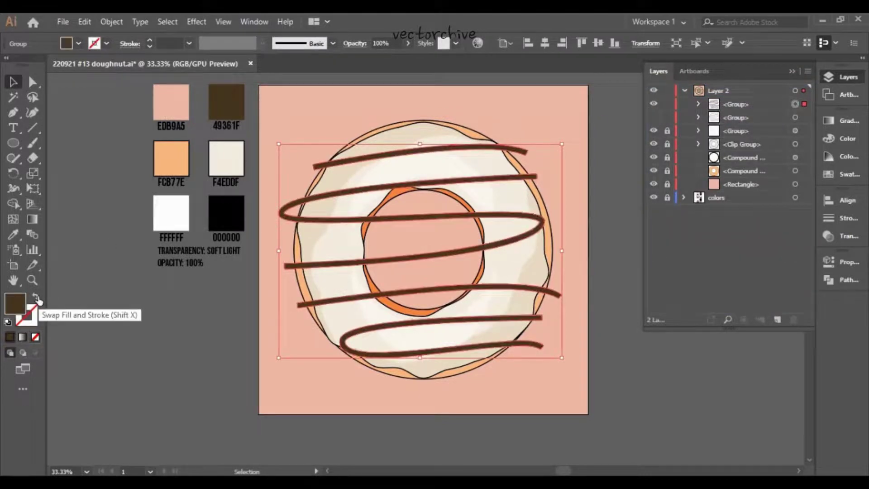
left_click(667, 171)
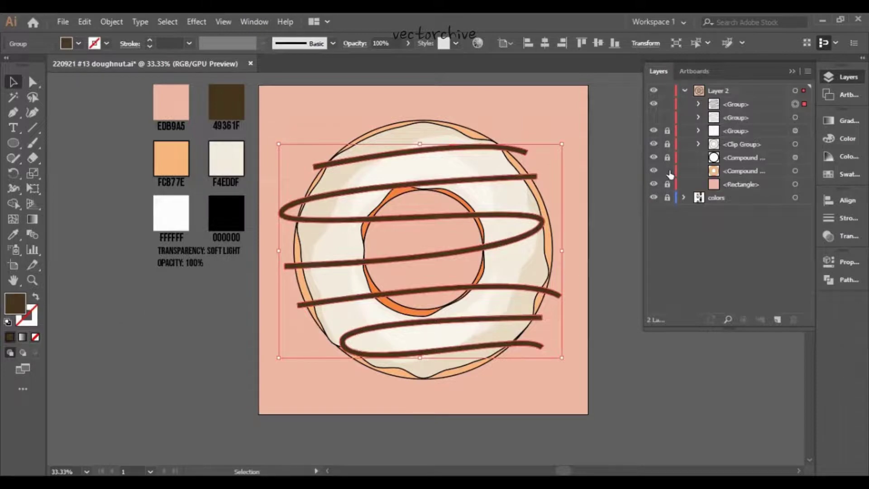
left_click(796, 171, "shift")
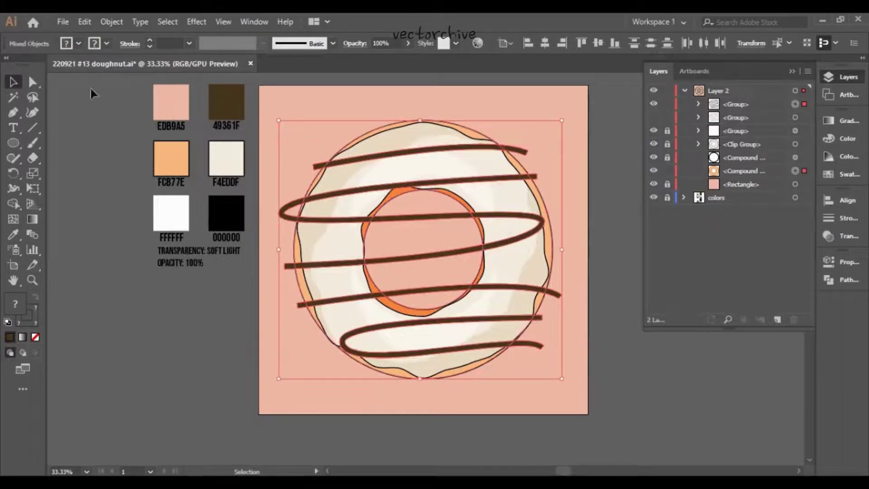
left_click(803, 105)
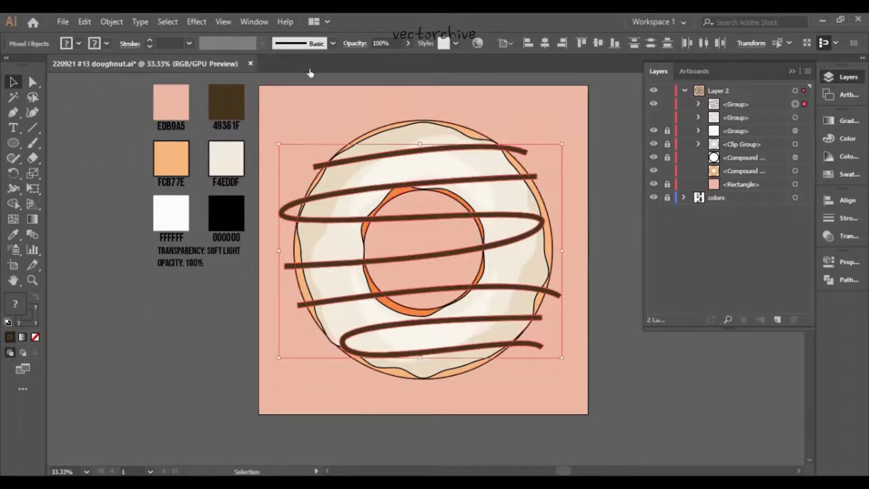
Apply Roughen to the drizzle with Size 1%, Detail 1 and Smooth points.
left_click(190, 23)
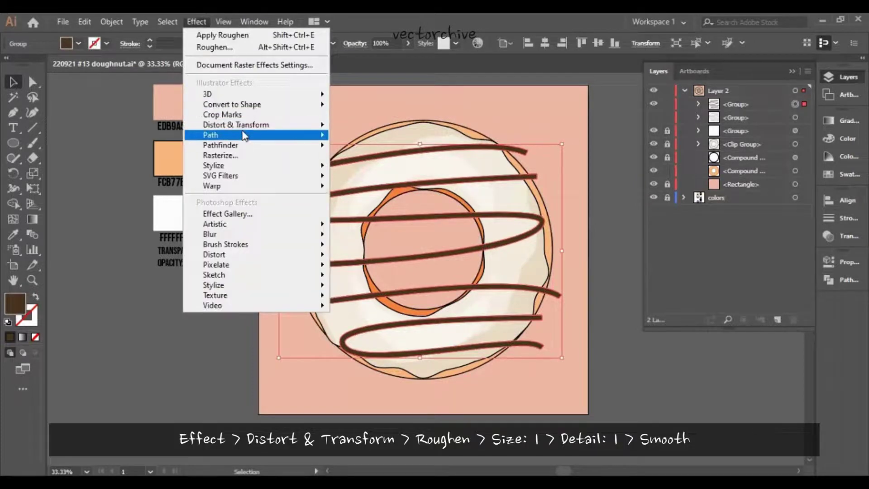
mouse_move(236, 125)
left_click(369, 156)
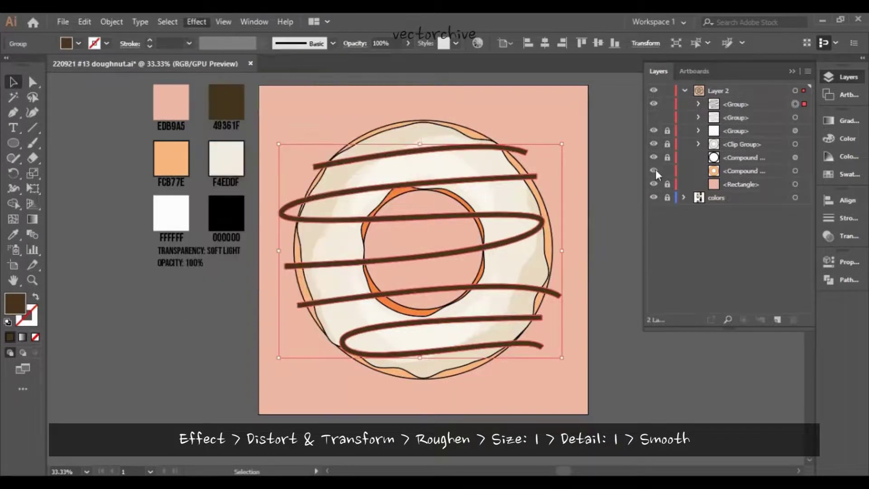
left_click(626, 332)
left_click(657, 296)
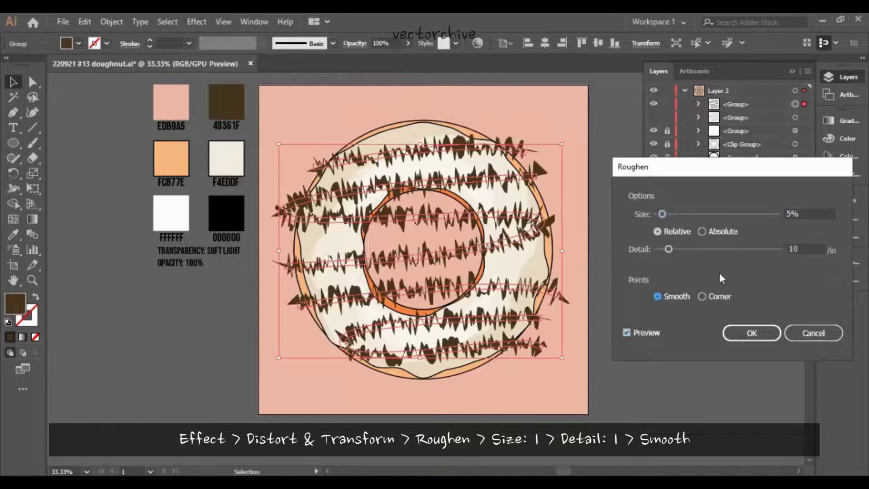
left_click(808, 246)
key("Down")
key("Down")
key("Down")
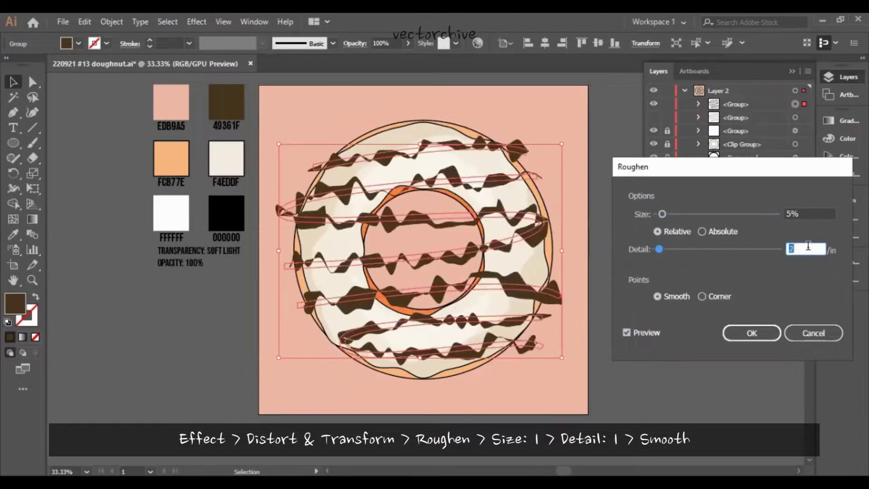
key("Down")
left_click(806, 215)
key("Down")
key("Down")
key("Down")
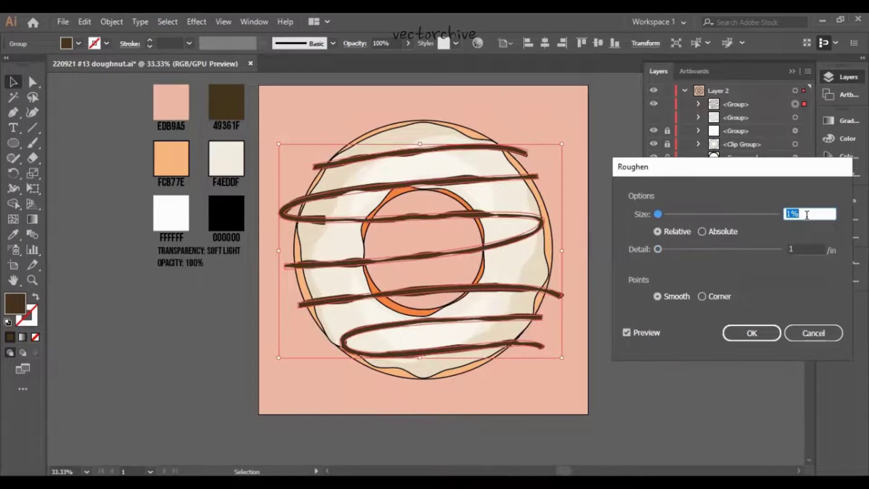
key("Return")
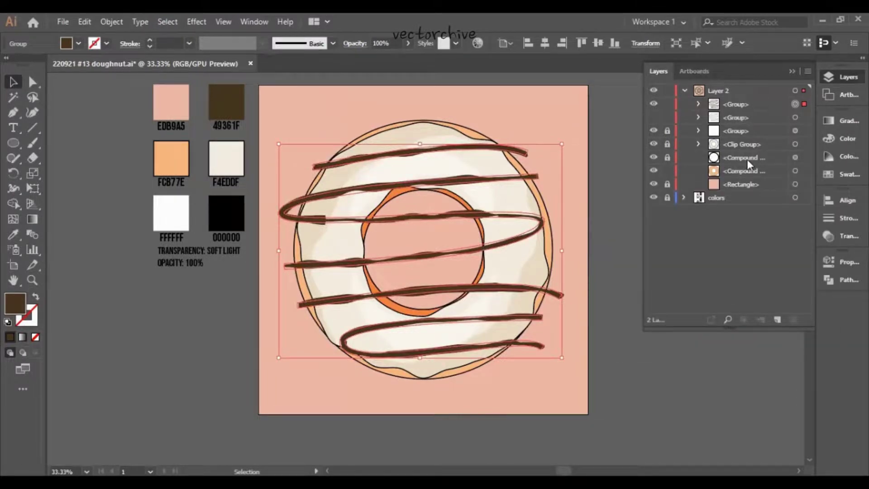
left_click(795, 170, "shift")
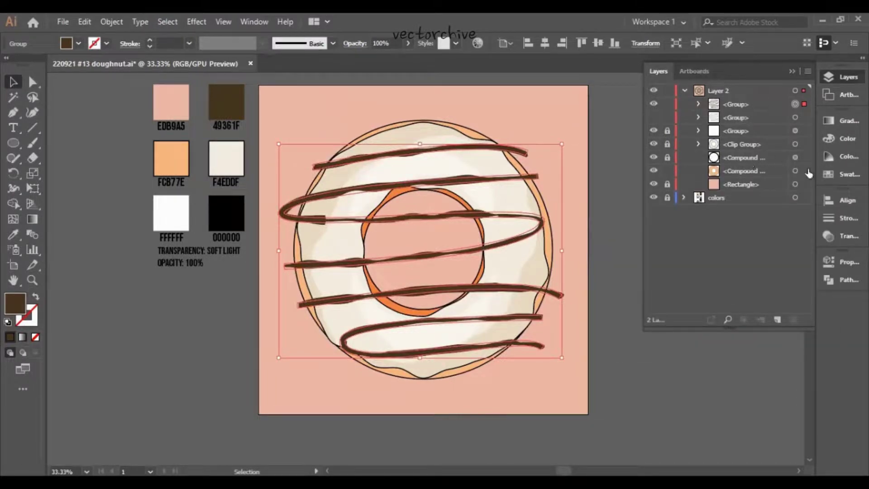
With Shape Builder, delete drizzle ends past the outer edge and pieces crossing the hole.
left_click(14, 202)
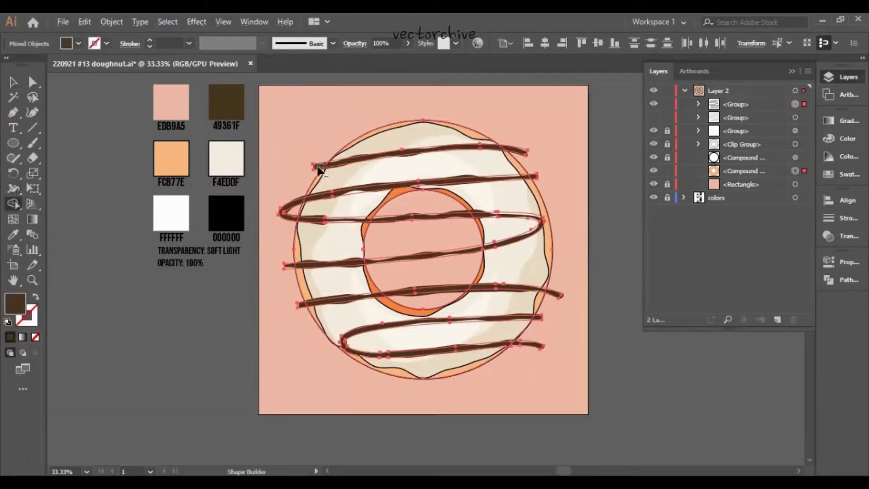
left_click_drag(319, 168, 294, 207)
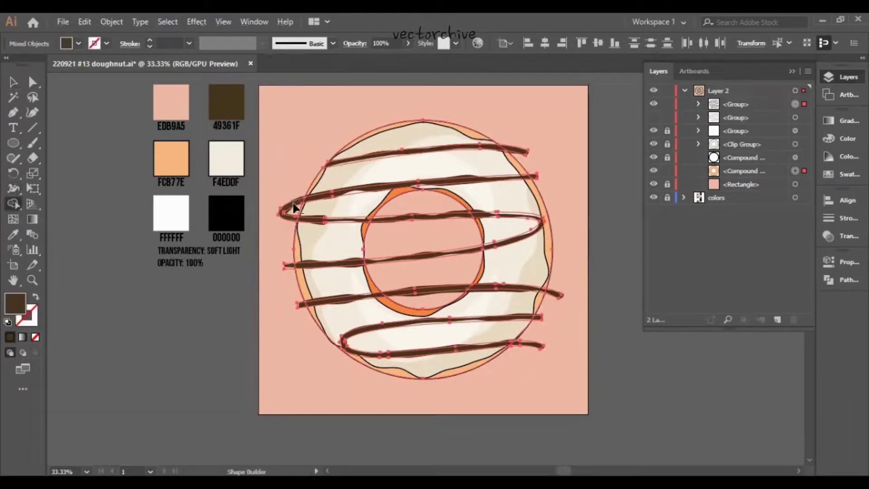
left_click(291, 268, "alt")
left_click(301, 305, "alt")
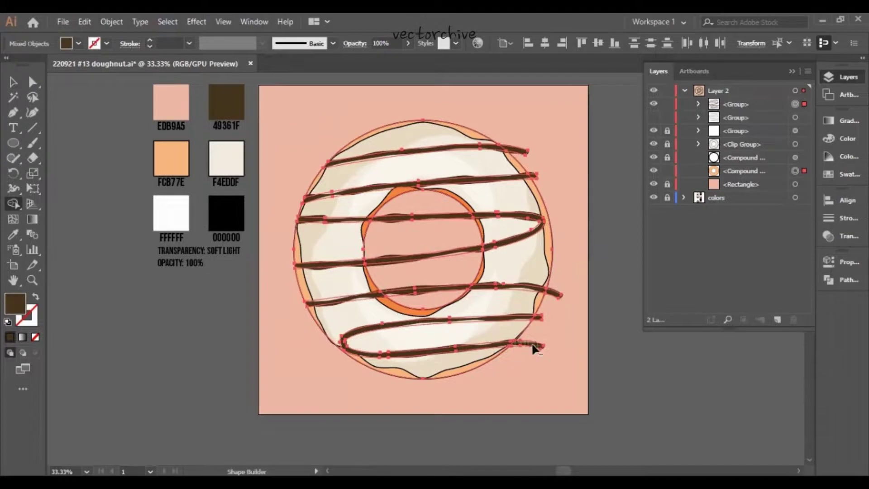
left_click(534, 346, "alt")
left_click(539, 318, "alt")
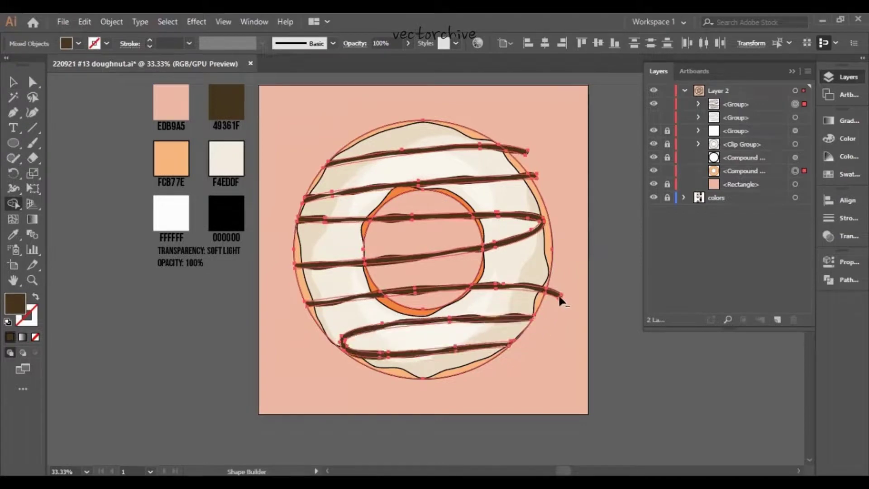
left_click(557, 295, "alt")
left_click(534, 176, "alt")
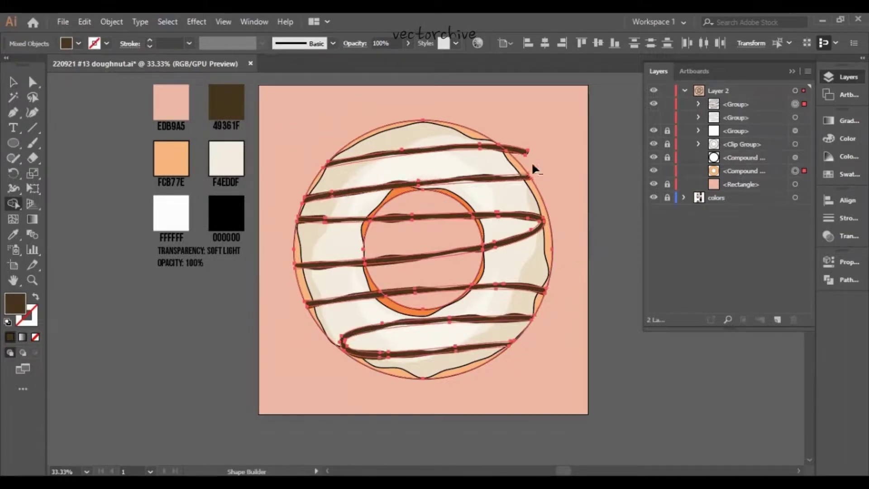
left_click(519, 150, "alt")
left_click(443, 221, "alt")
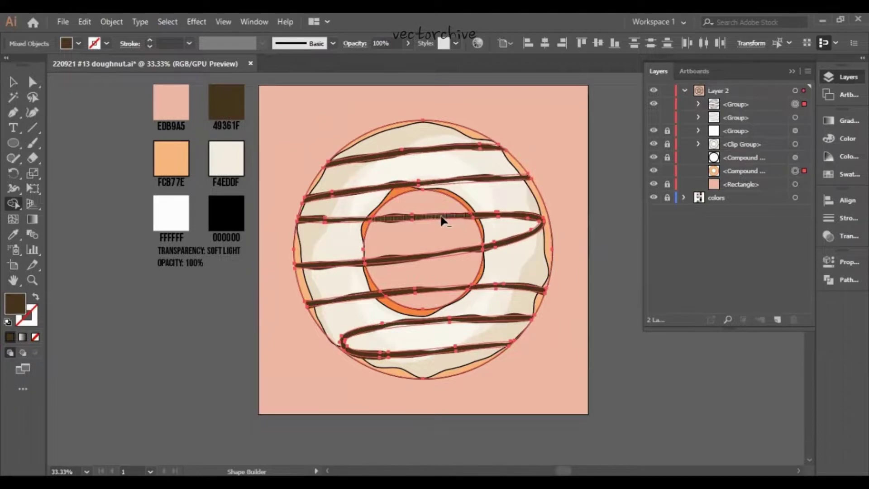
left_click(421, 256, "alt")
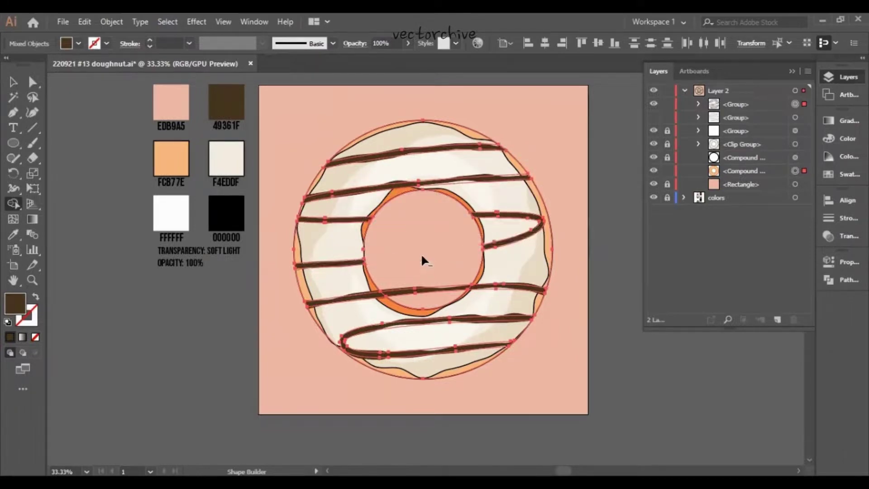
left_click(415, 294, "alt")
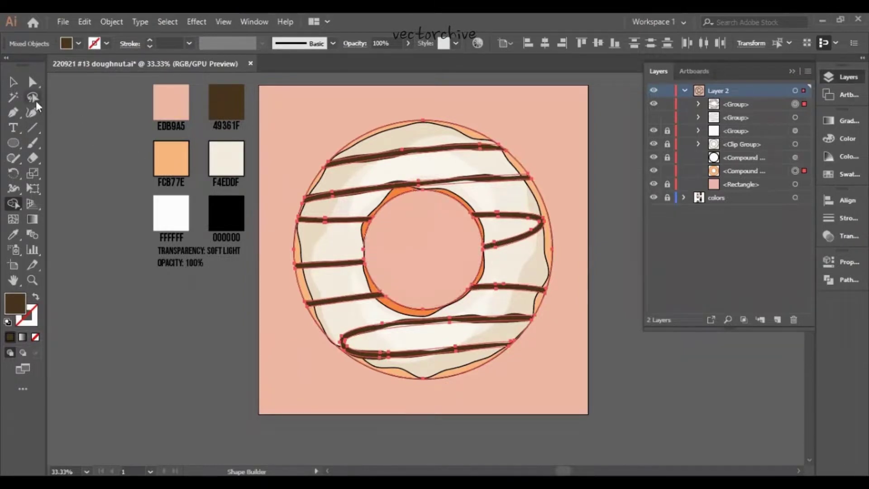
left_click(13, 81)
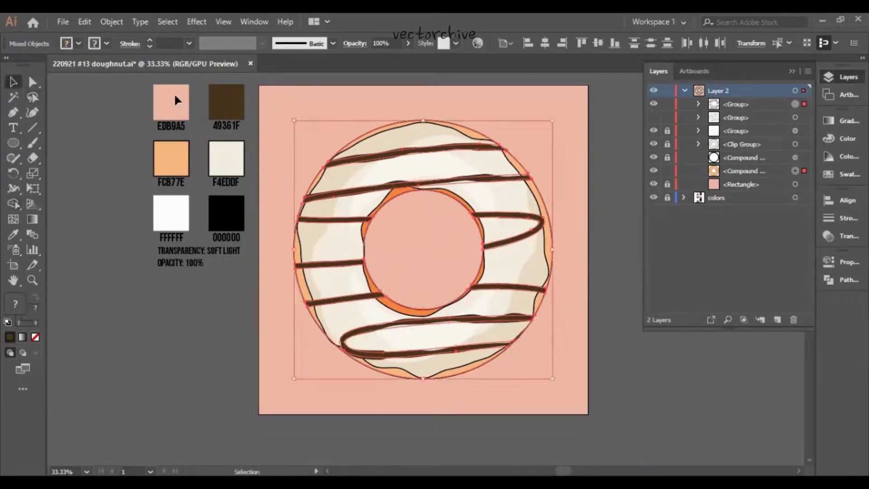
Save, unlock the donut layers, and group all the donut parts.
left_click(568, 126)
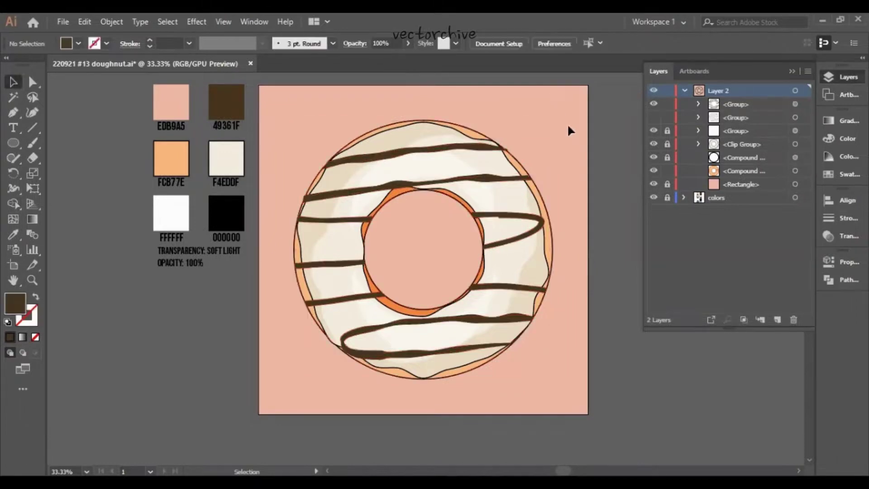
key("ctrl+s")
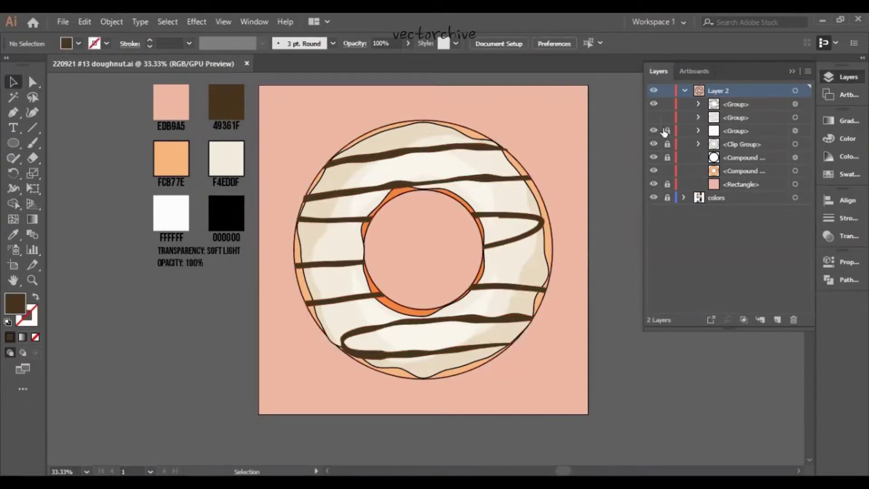
left_click_drag(667, 144, 668, 158)
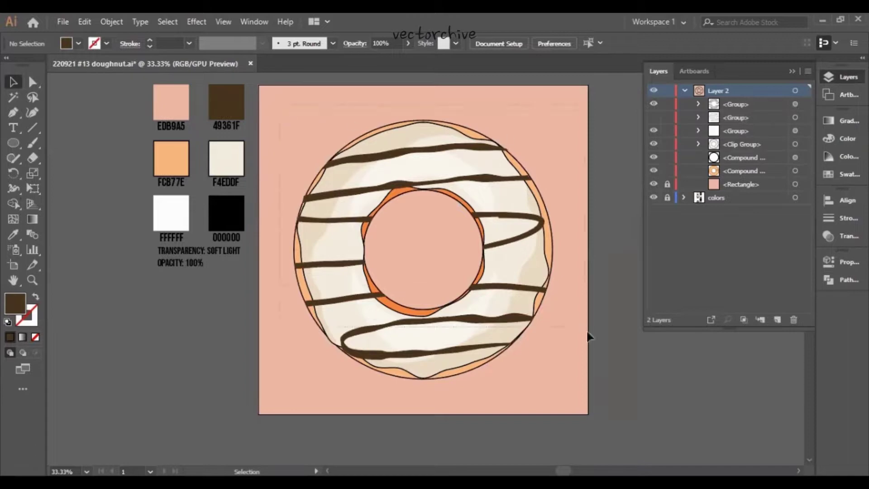
key("ctrl+a")
key("ctrl+g")
key("ctrl+shift+a")
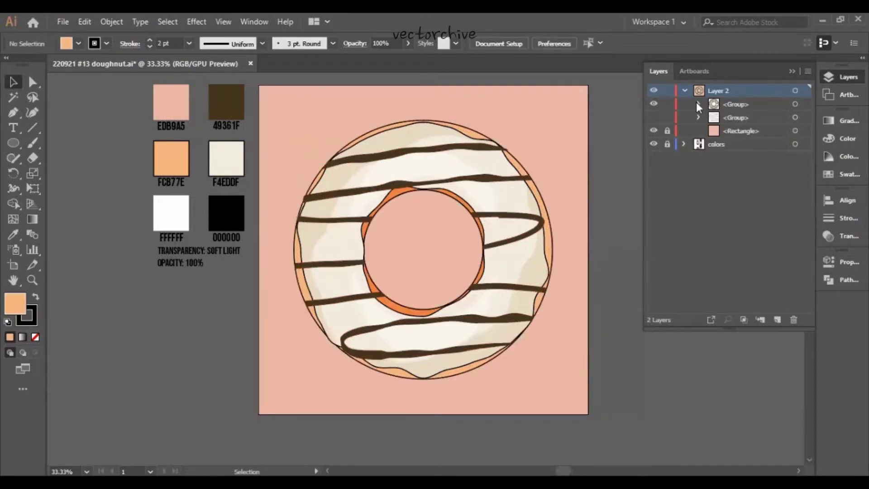
Toggle the group's sublayers to check them, then hide the colour swatch reference layer.
left_click(698, 104)
left_click_drag(654, 118, 653, 157)
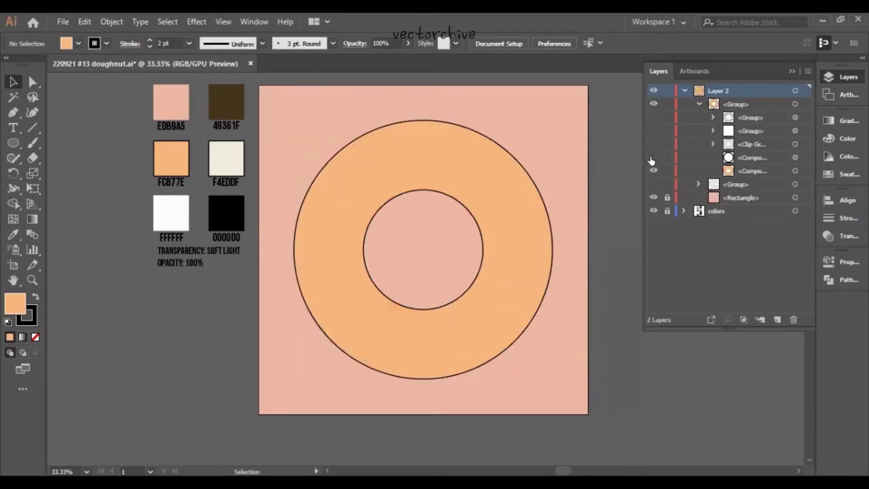
left_click(654, 158)
left_click(653, 130)
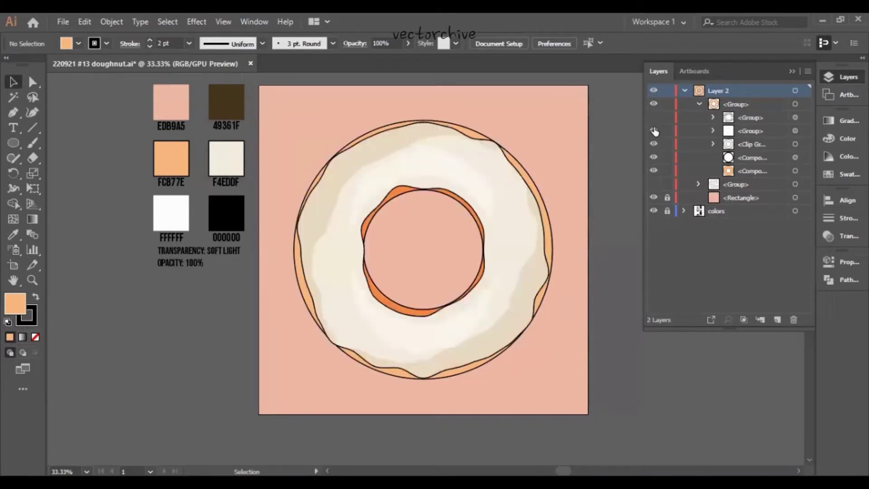
left_click(653, 117)
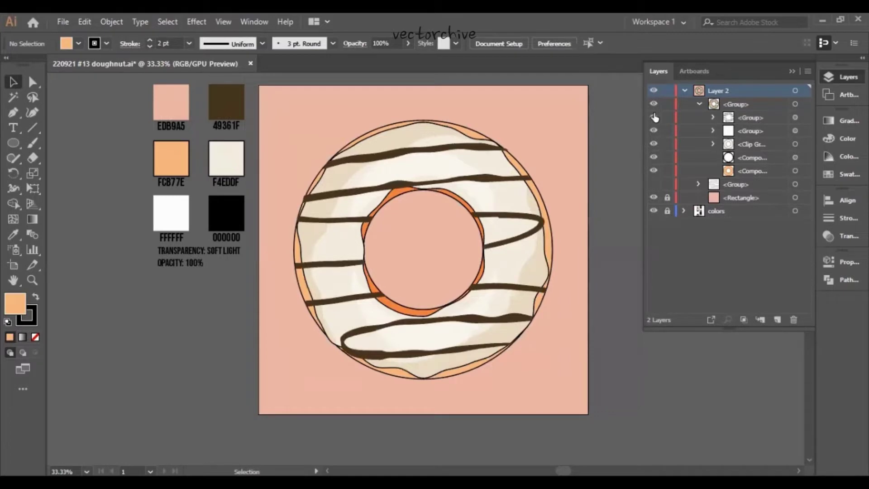
key("ctrl+a")
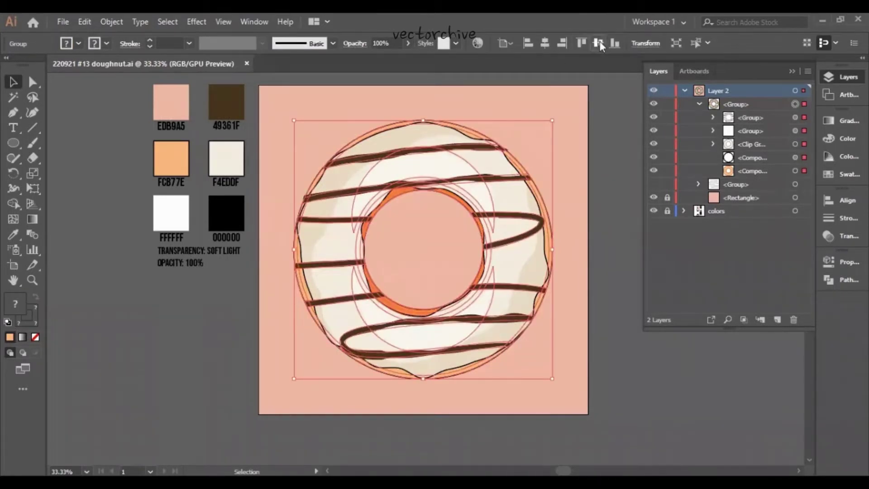
left_click(685, 90)
left_click(654, 104)
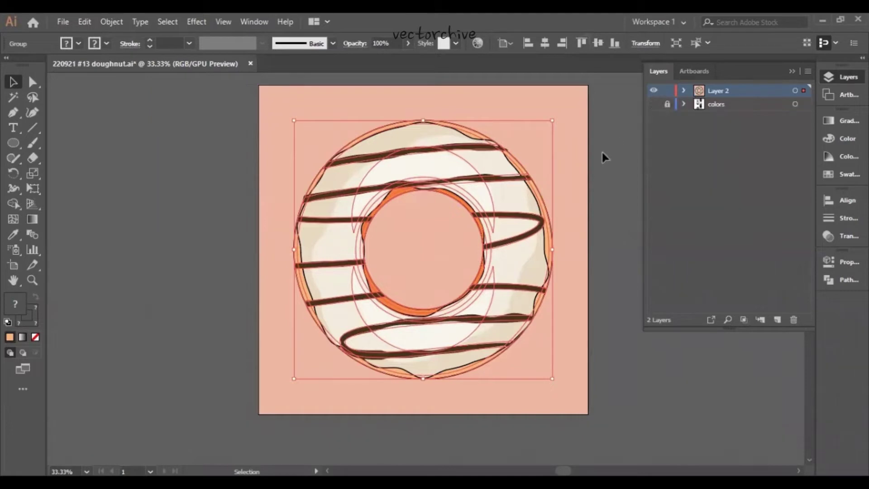
left_click(596, 155)
key("ctrl+equal")
key("ctrl+equal")
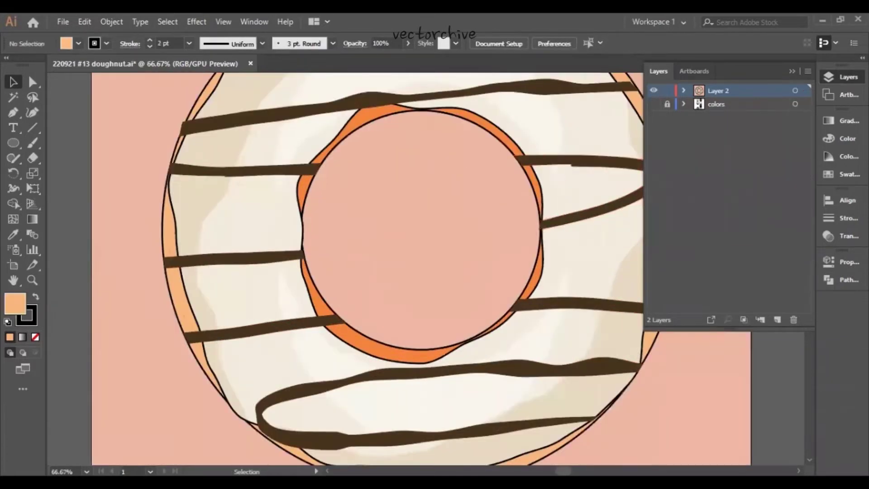
left_click_drag(568, 107, 564, 259)
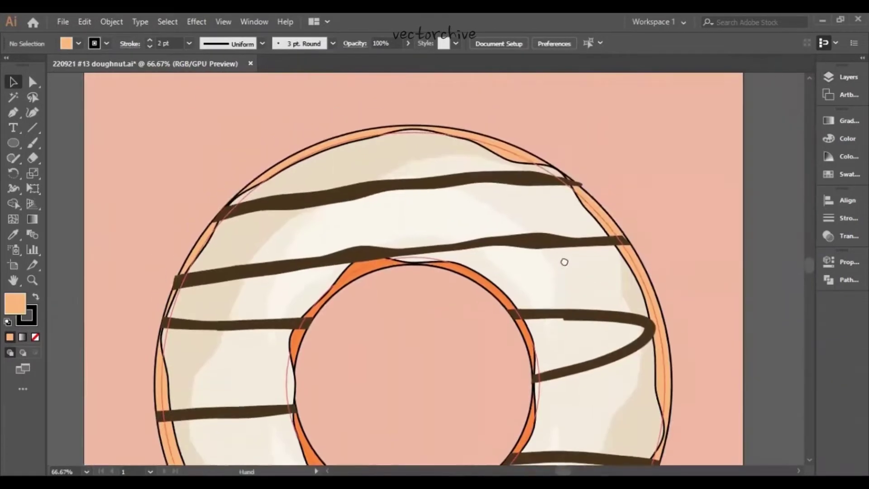
left_click_drag(564, 225, 576, 88)
left_click_drag(576, 229, 574, 155)
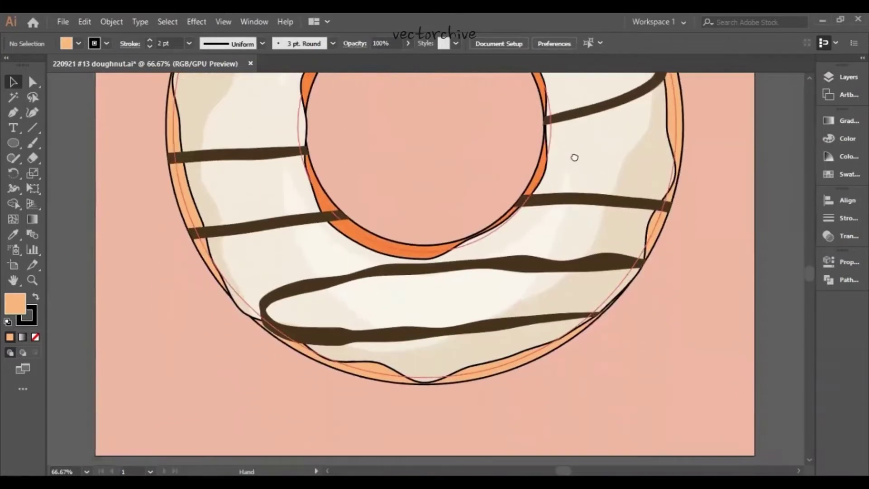
key("ctrl+0")
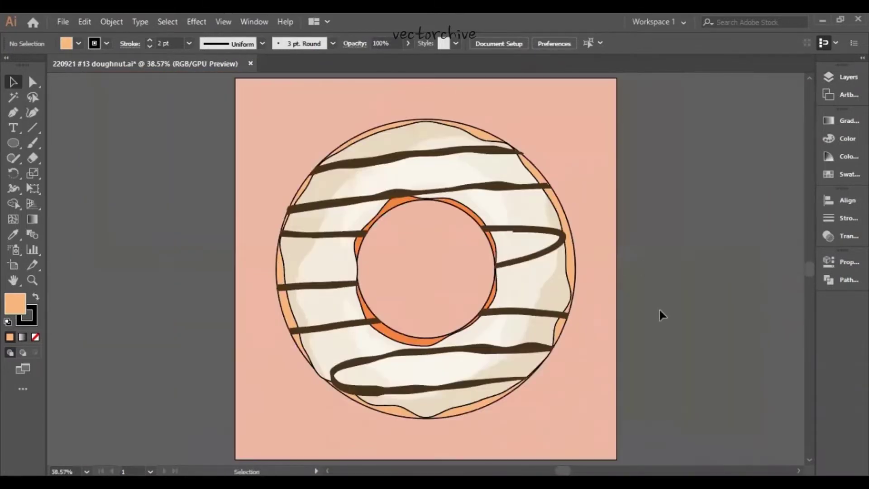